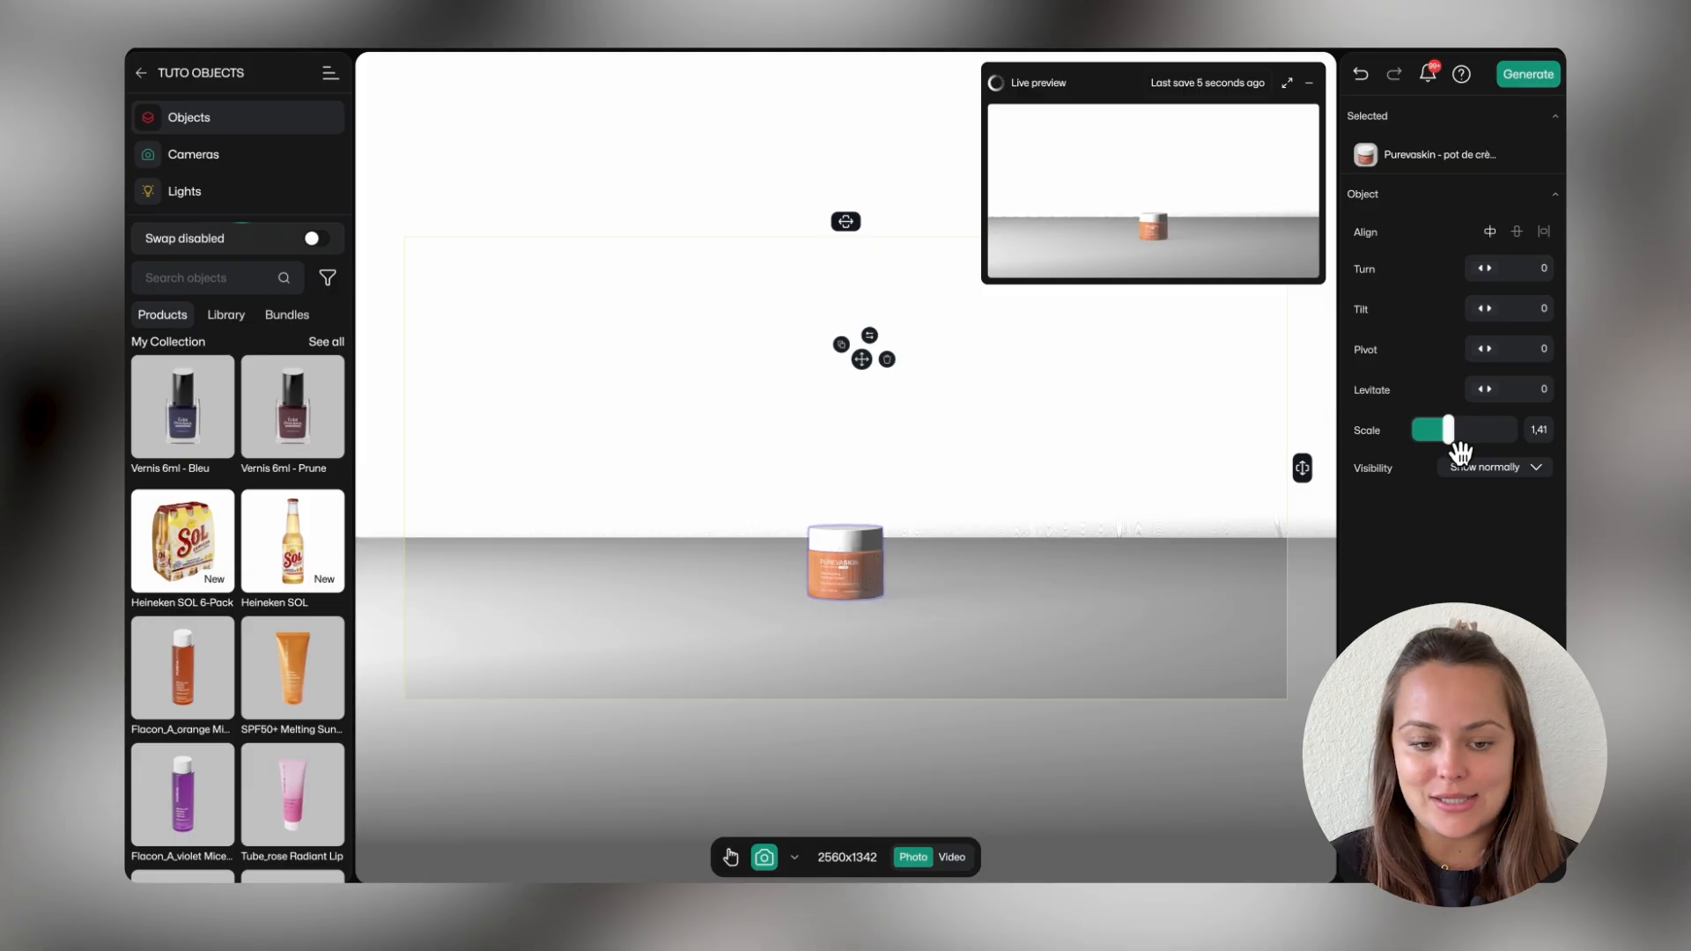
# Tilt the cream jar to 49, find chili products and swap the jar for the Sauce Sweet Chili Hot bottle.
pyautogui.click(856, 548)
pyautogui.moveTo(1469, 311); pyautogui.dragTo(1476, 309)
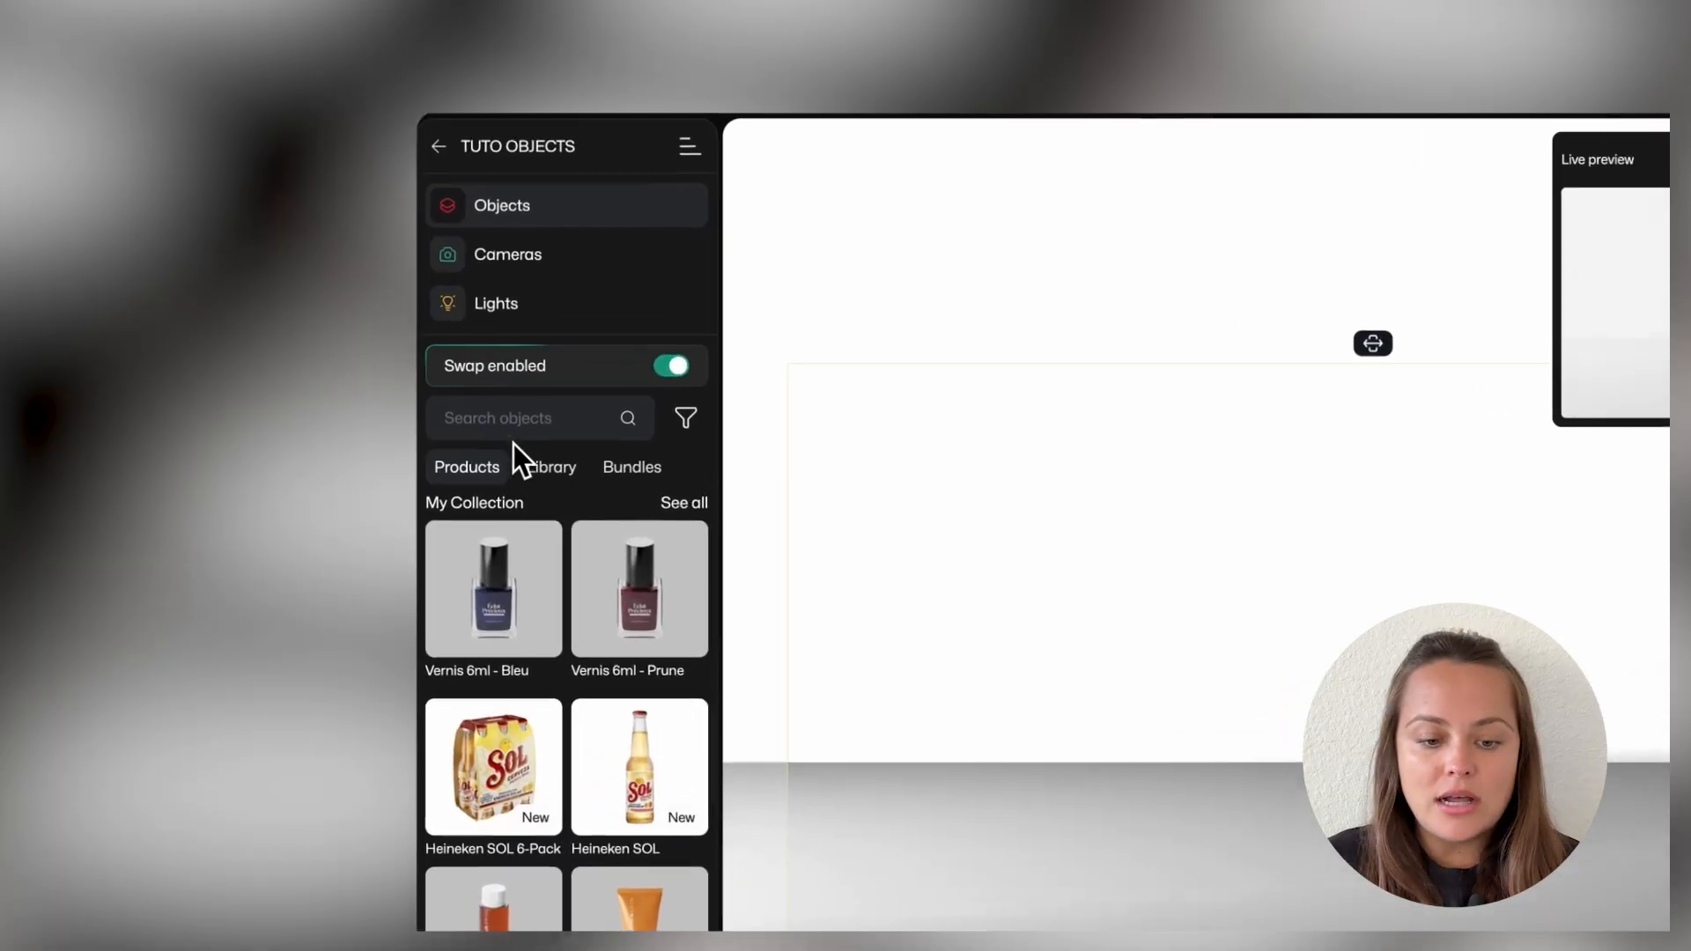
pyautogui.click(504, 428)
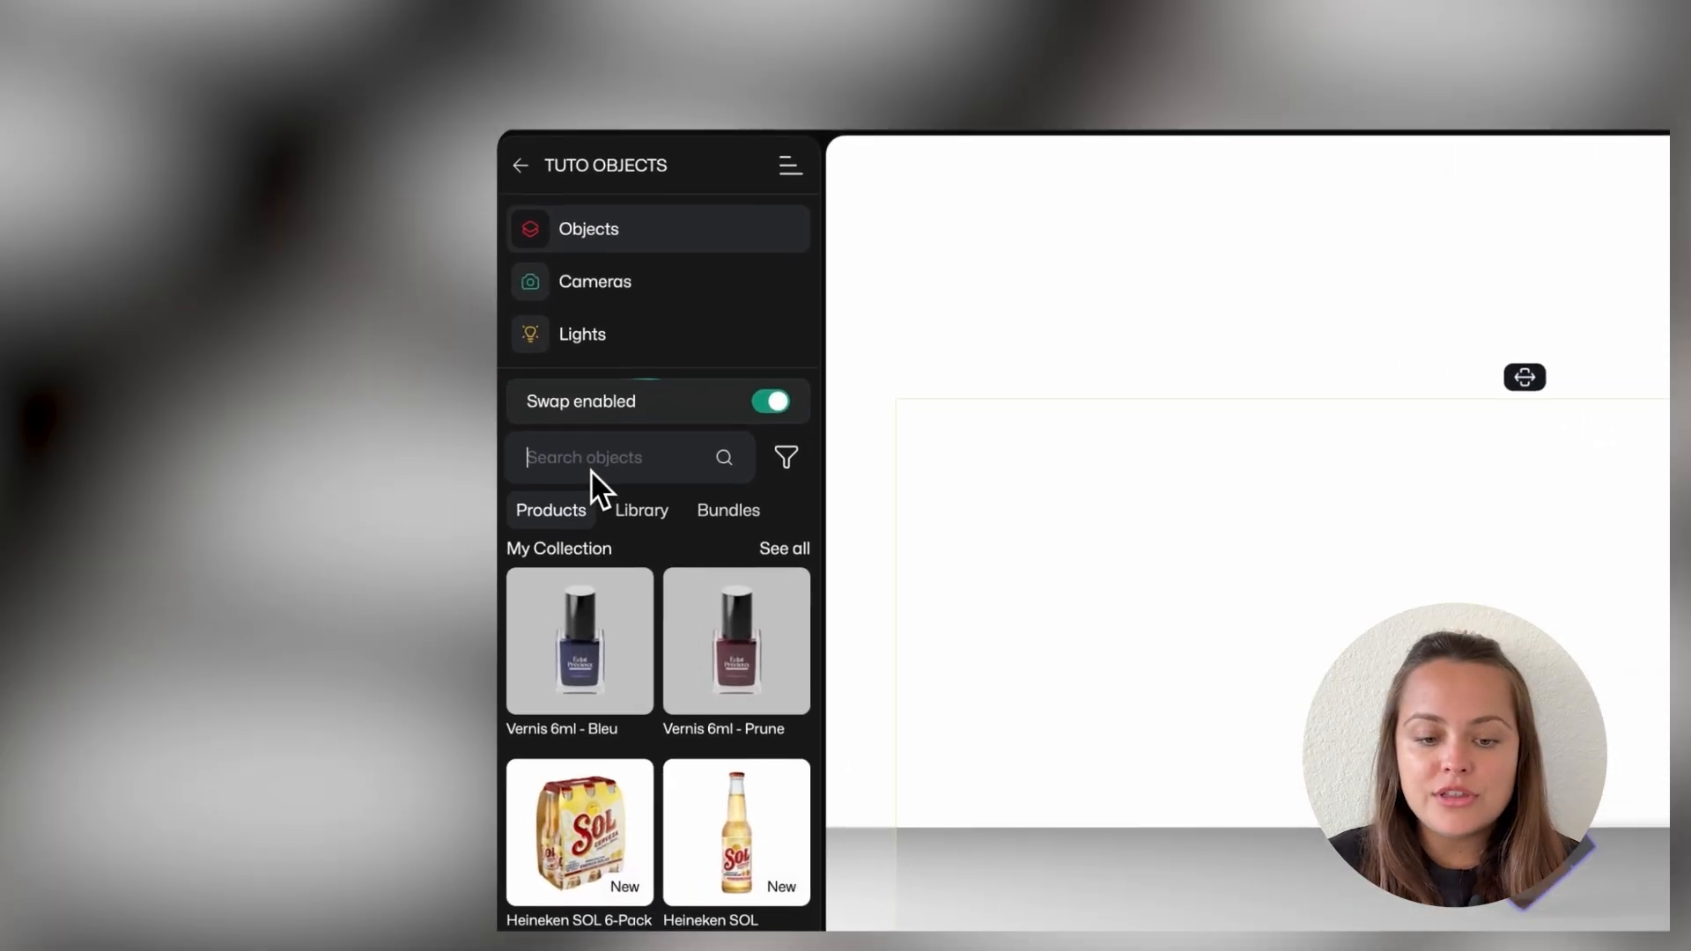
pyautogui.write('chili')
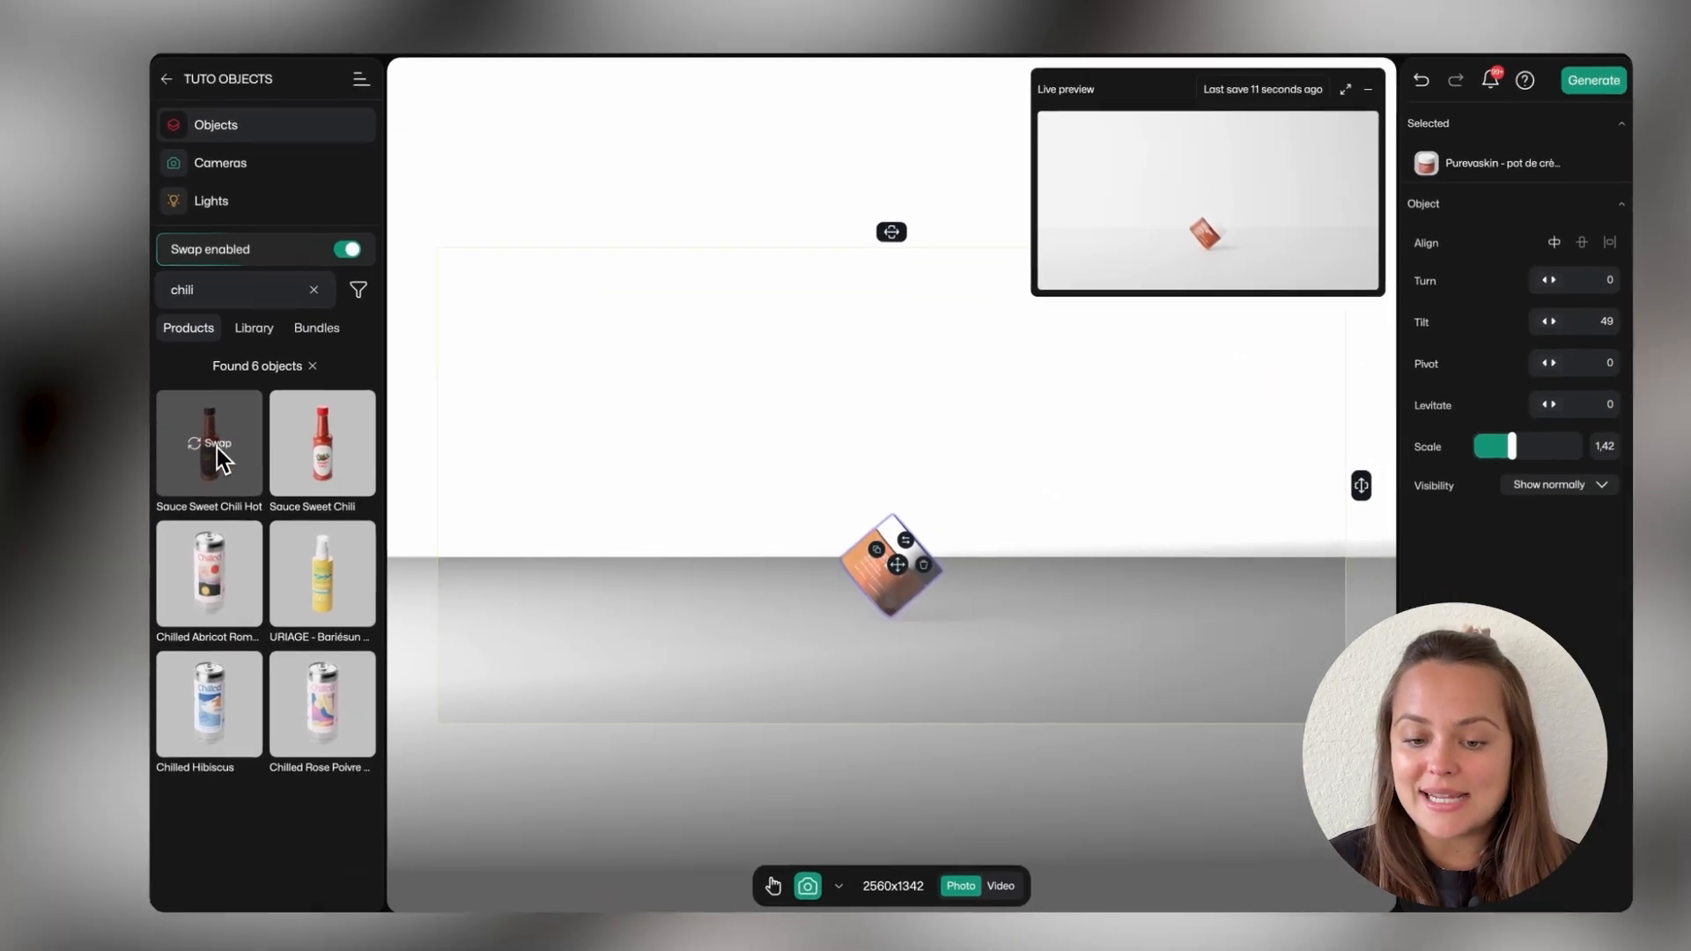
pyautogui.click(312, 515)
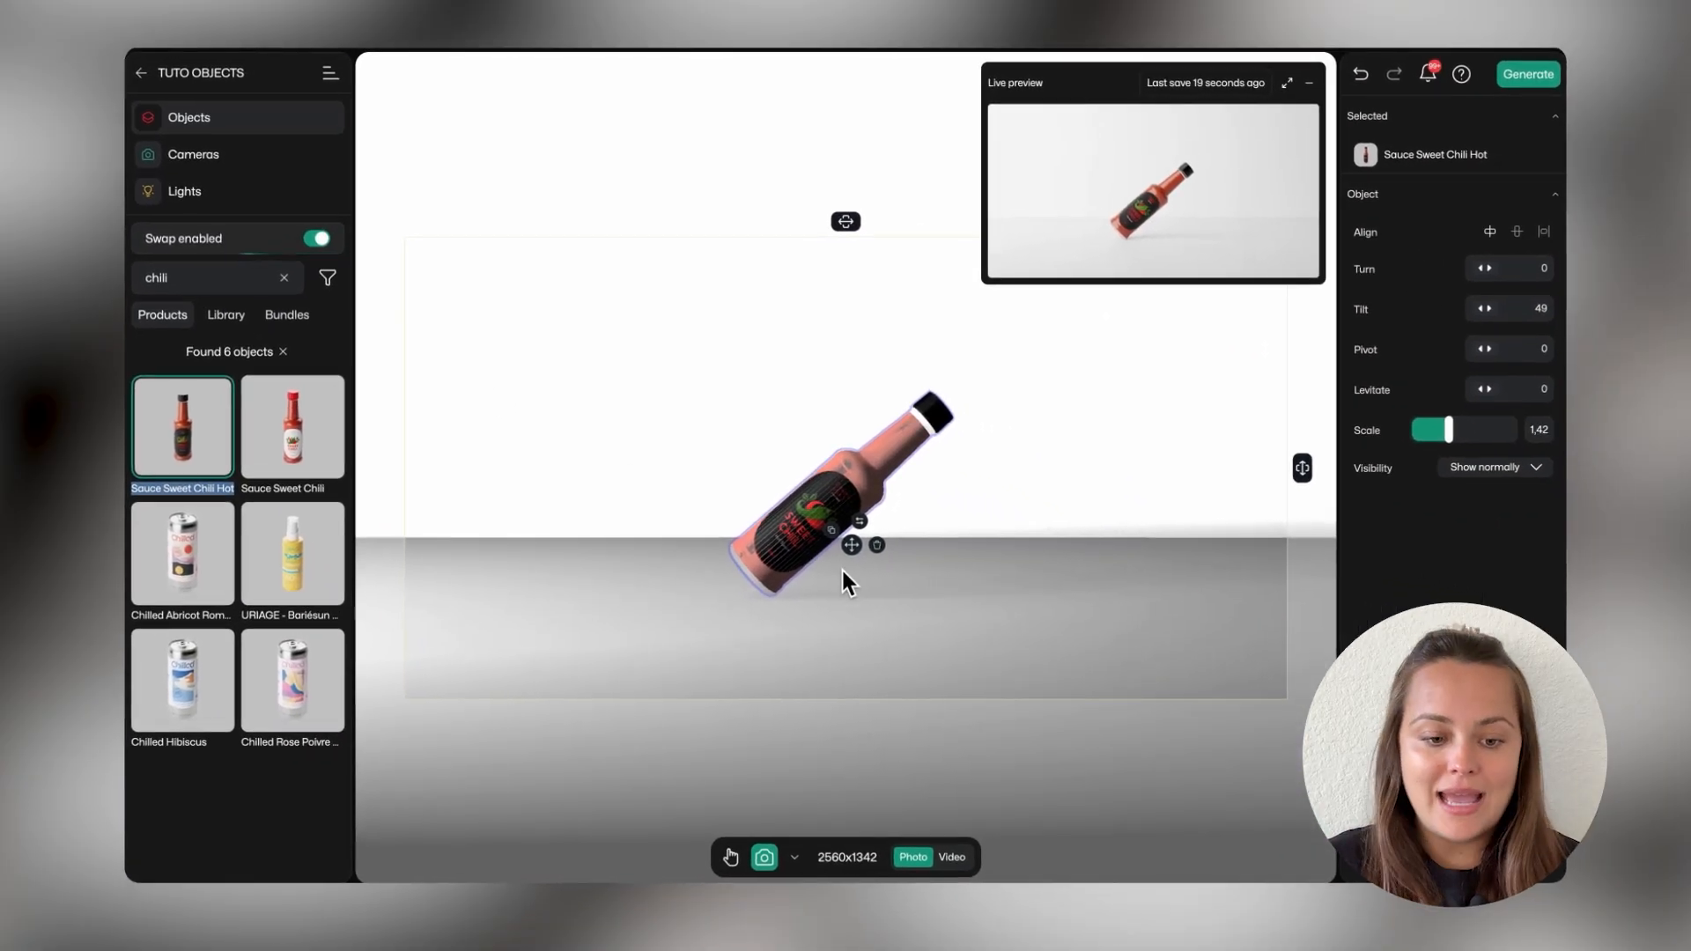
# Set the Sauce Sweet Chili Hot bottle's scale to 1 and its tilt to 0.
pyautogui.moveTo(1445, 435)
pyautogui.mouseDown()
pyautogui.moveTo(1428, 435)
pyautogui.moveTo(1444, 449)
pyautogui.mouseUp()
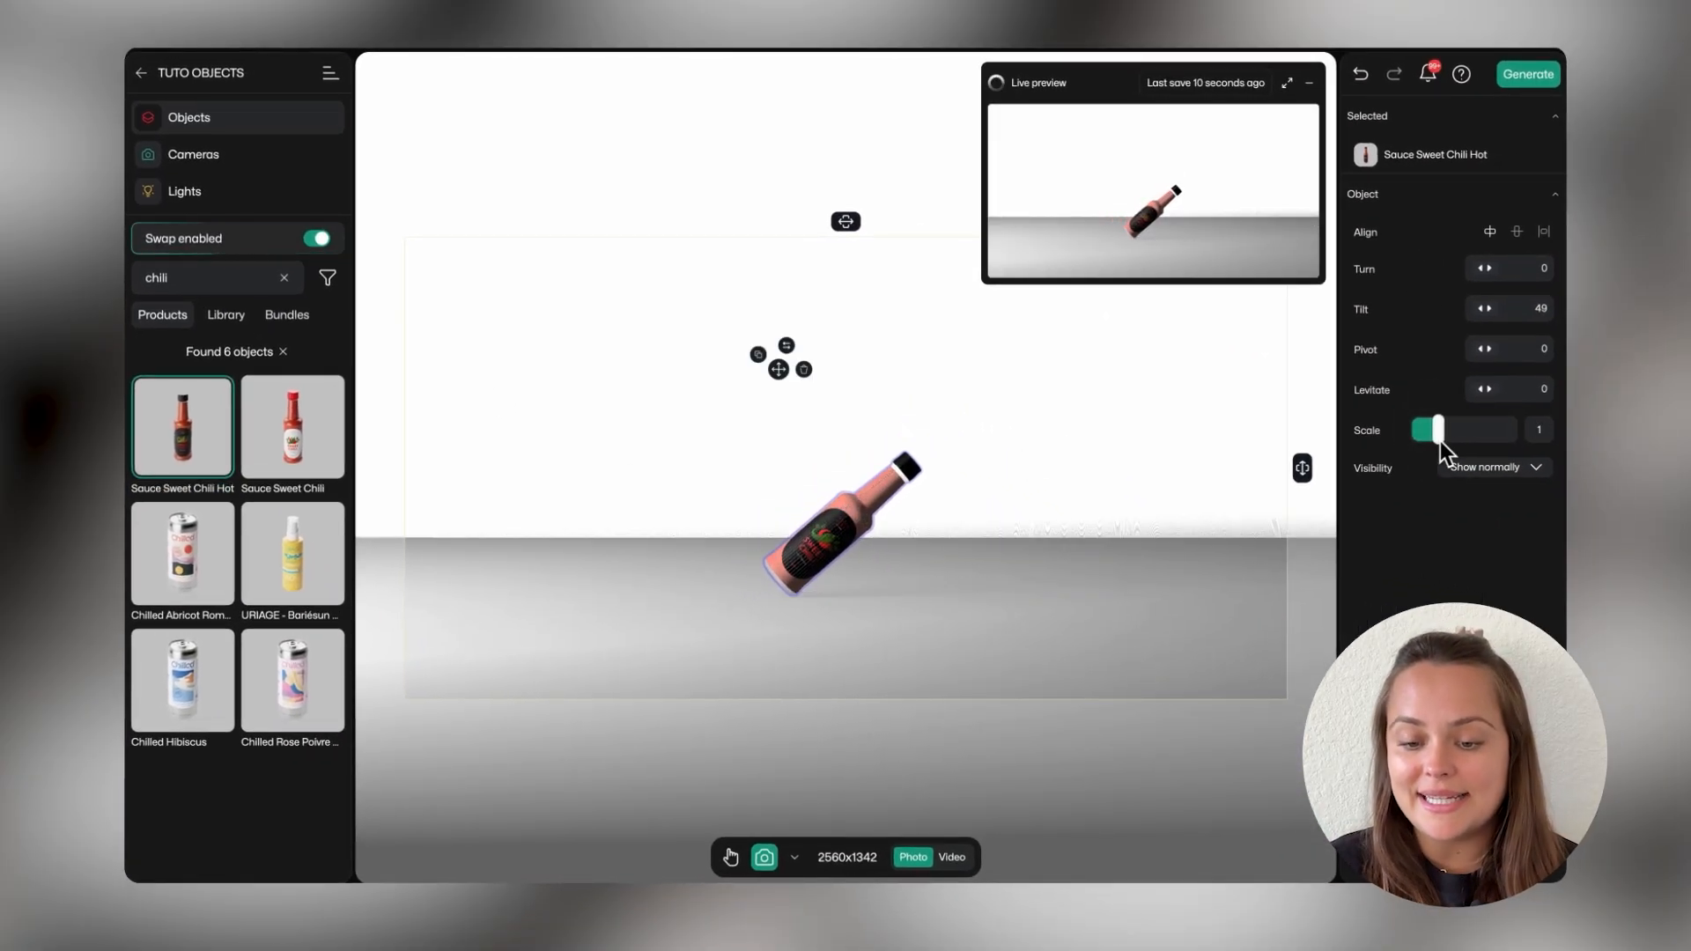
pyautogui.doubleClick(1542, 310)
pyautogui.write('0')
pyautogui.press('Return')
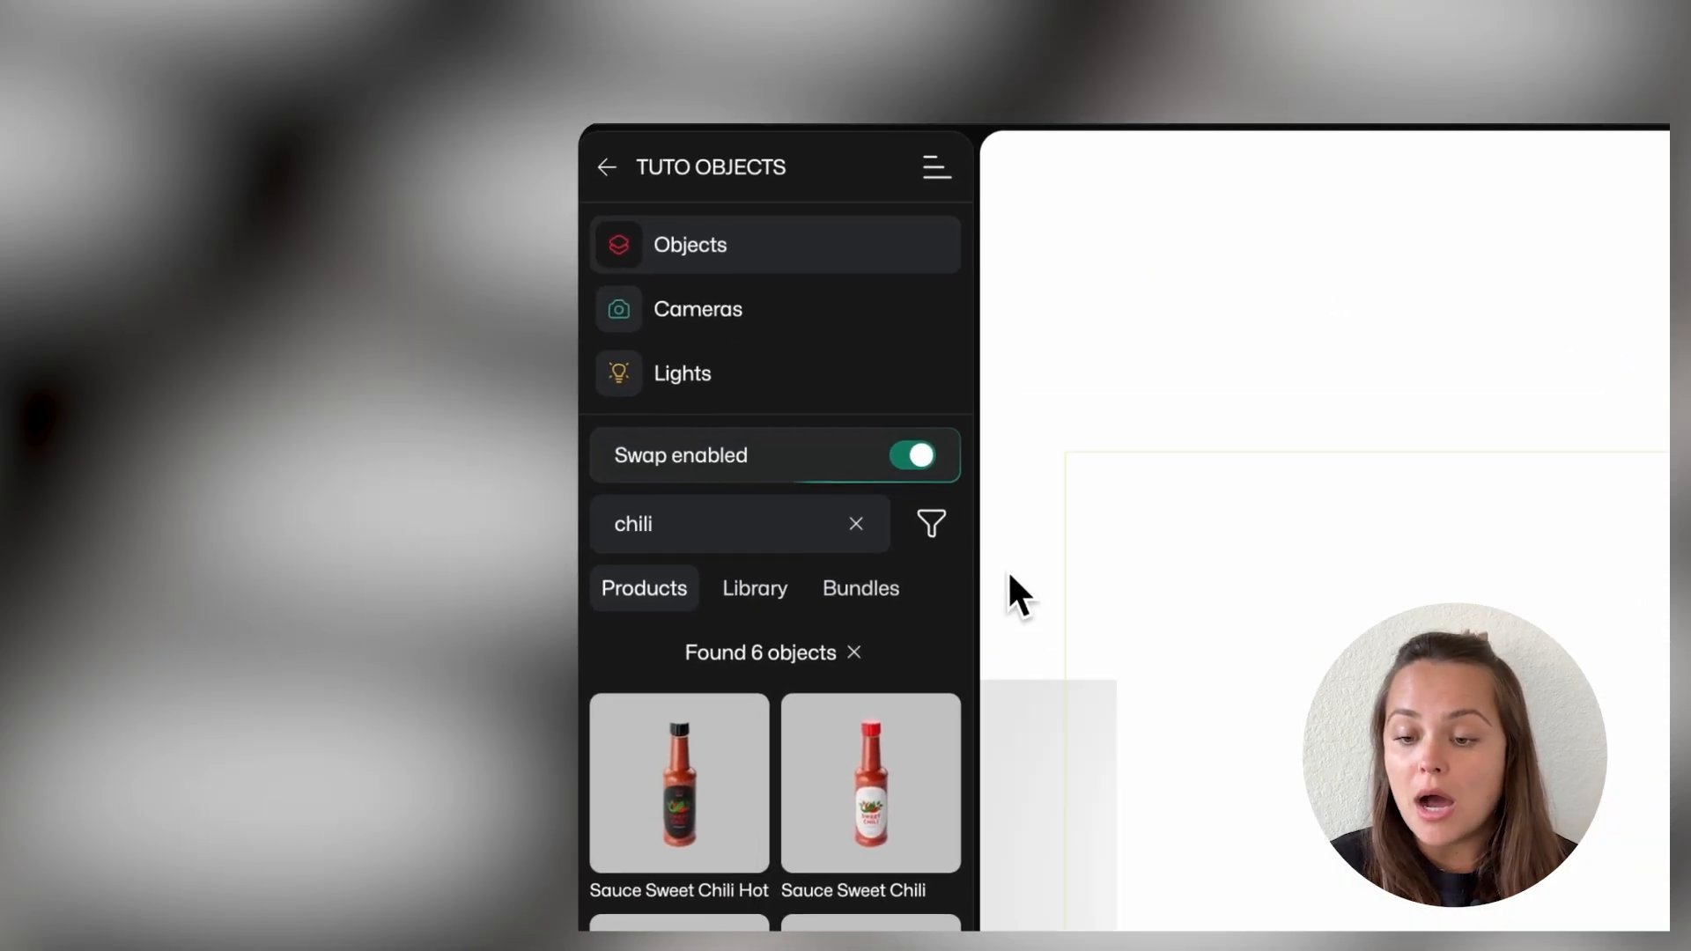
# Disable object swapping and add a Sauce Sweet Chili bottle on each side of the hot sauce bottle.
pyautogui.click(966, 475)
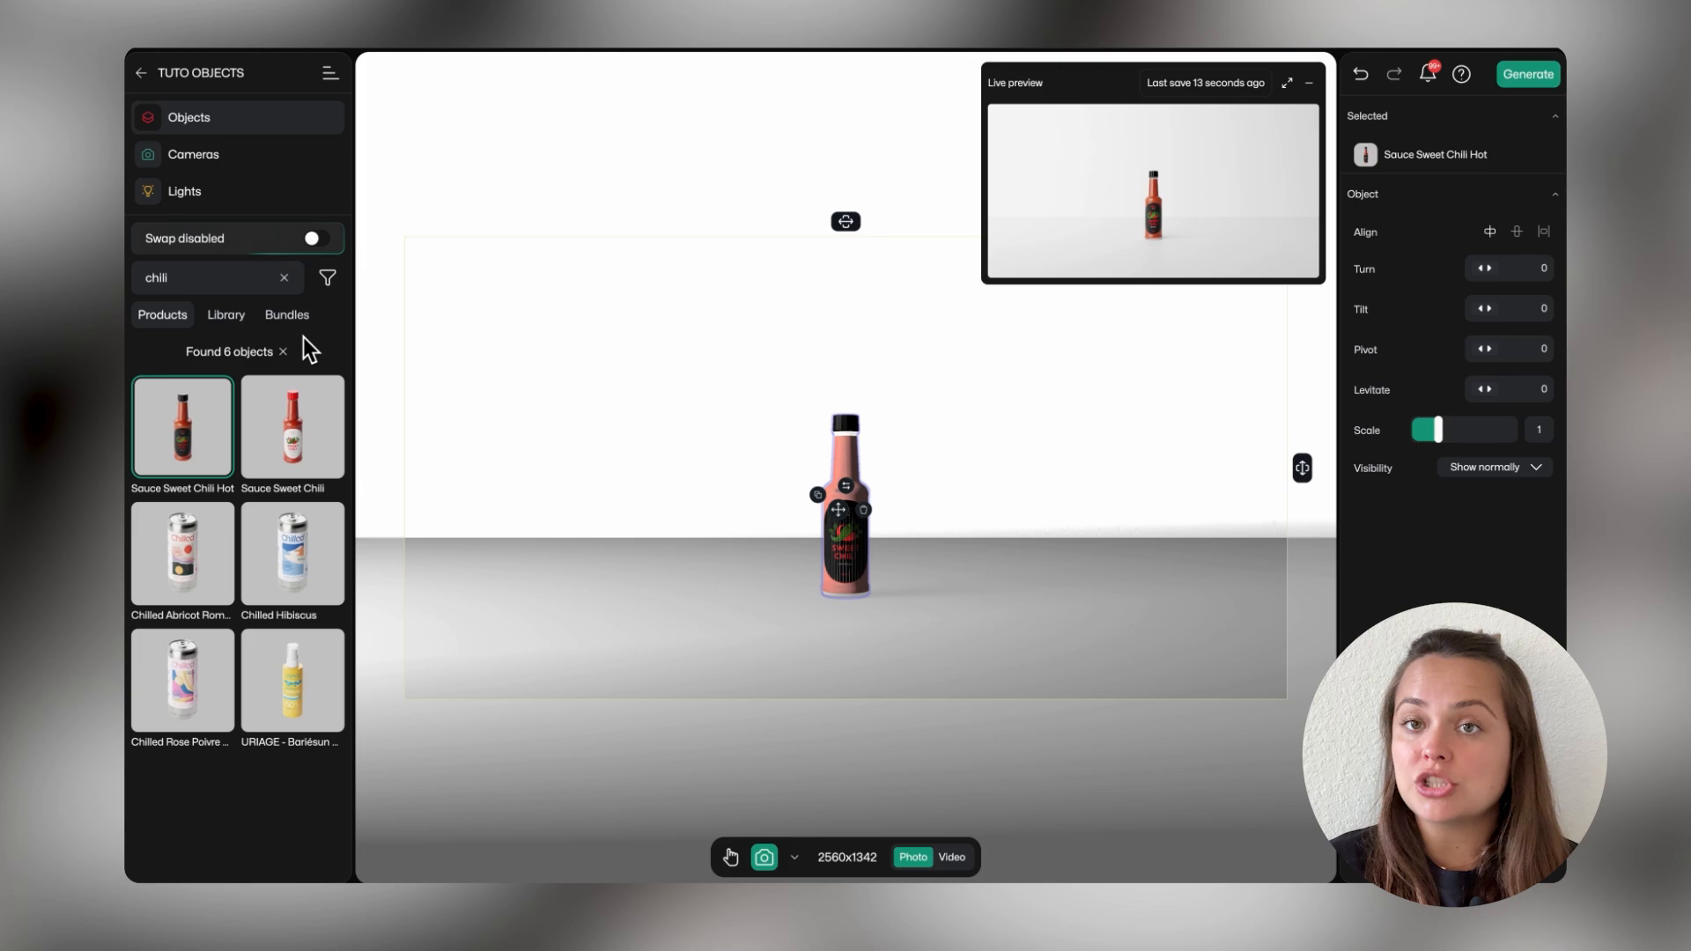
pyautogui.moveTo(299, 426); pyautogui.dragTo(993, 619)
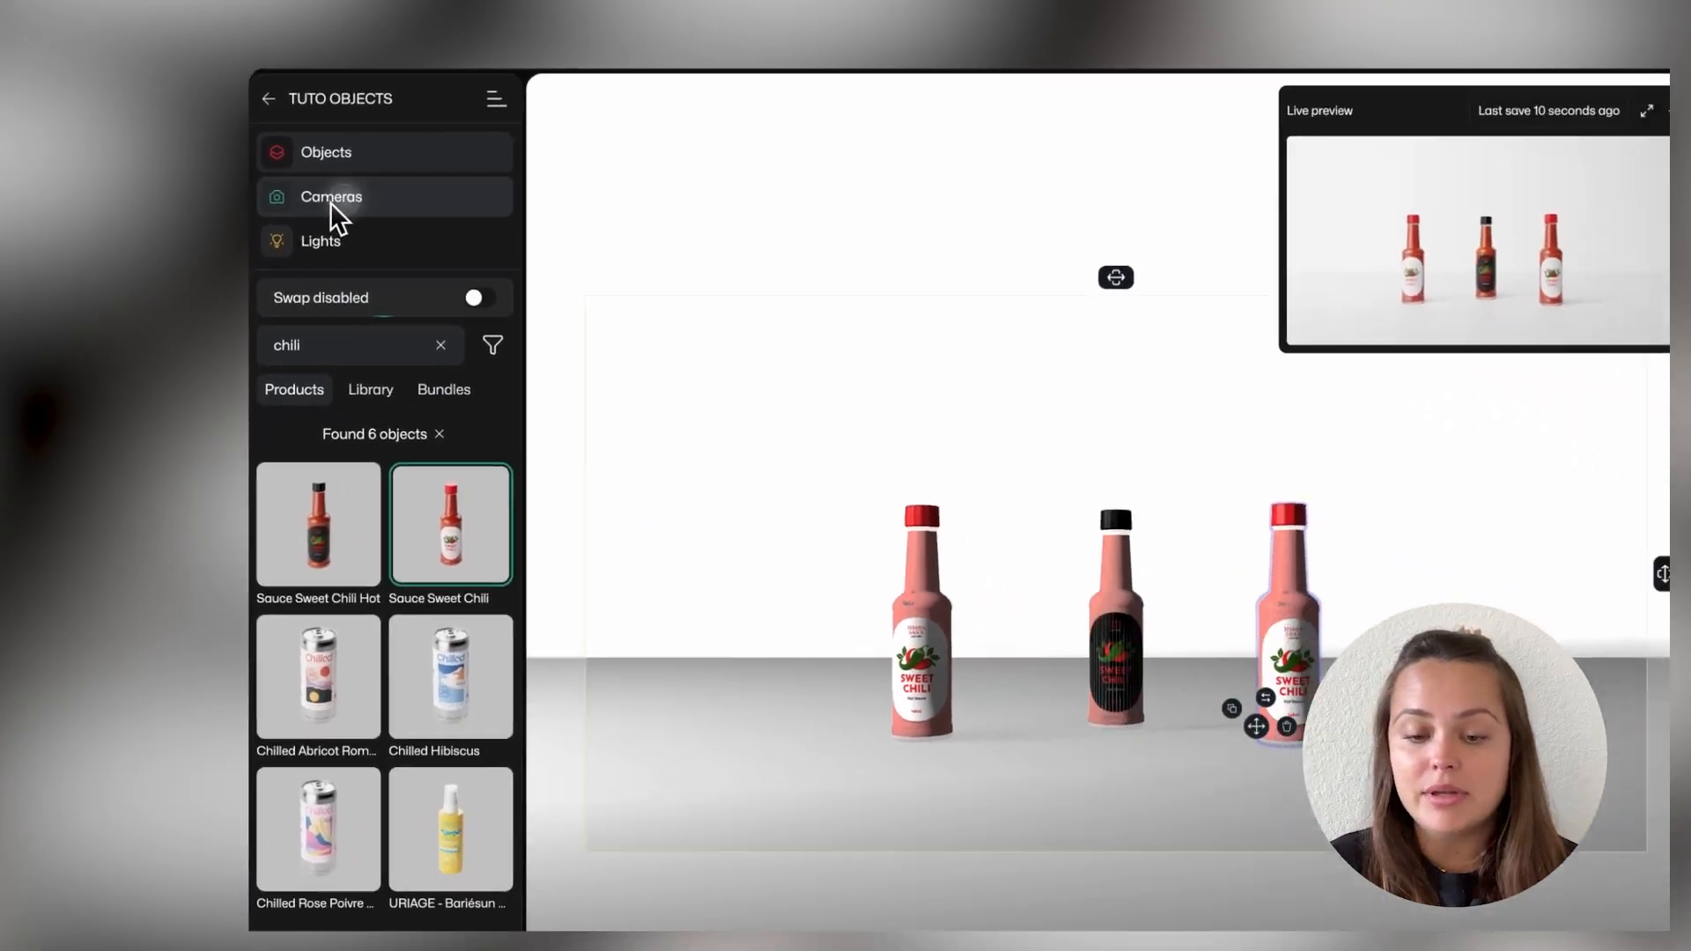
# Show the frame and the grid in the camera settings.
pyautogui.click(743, 322)
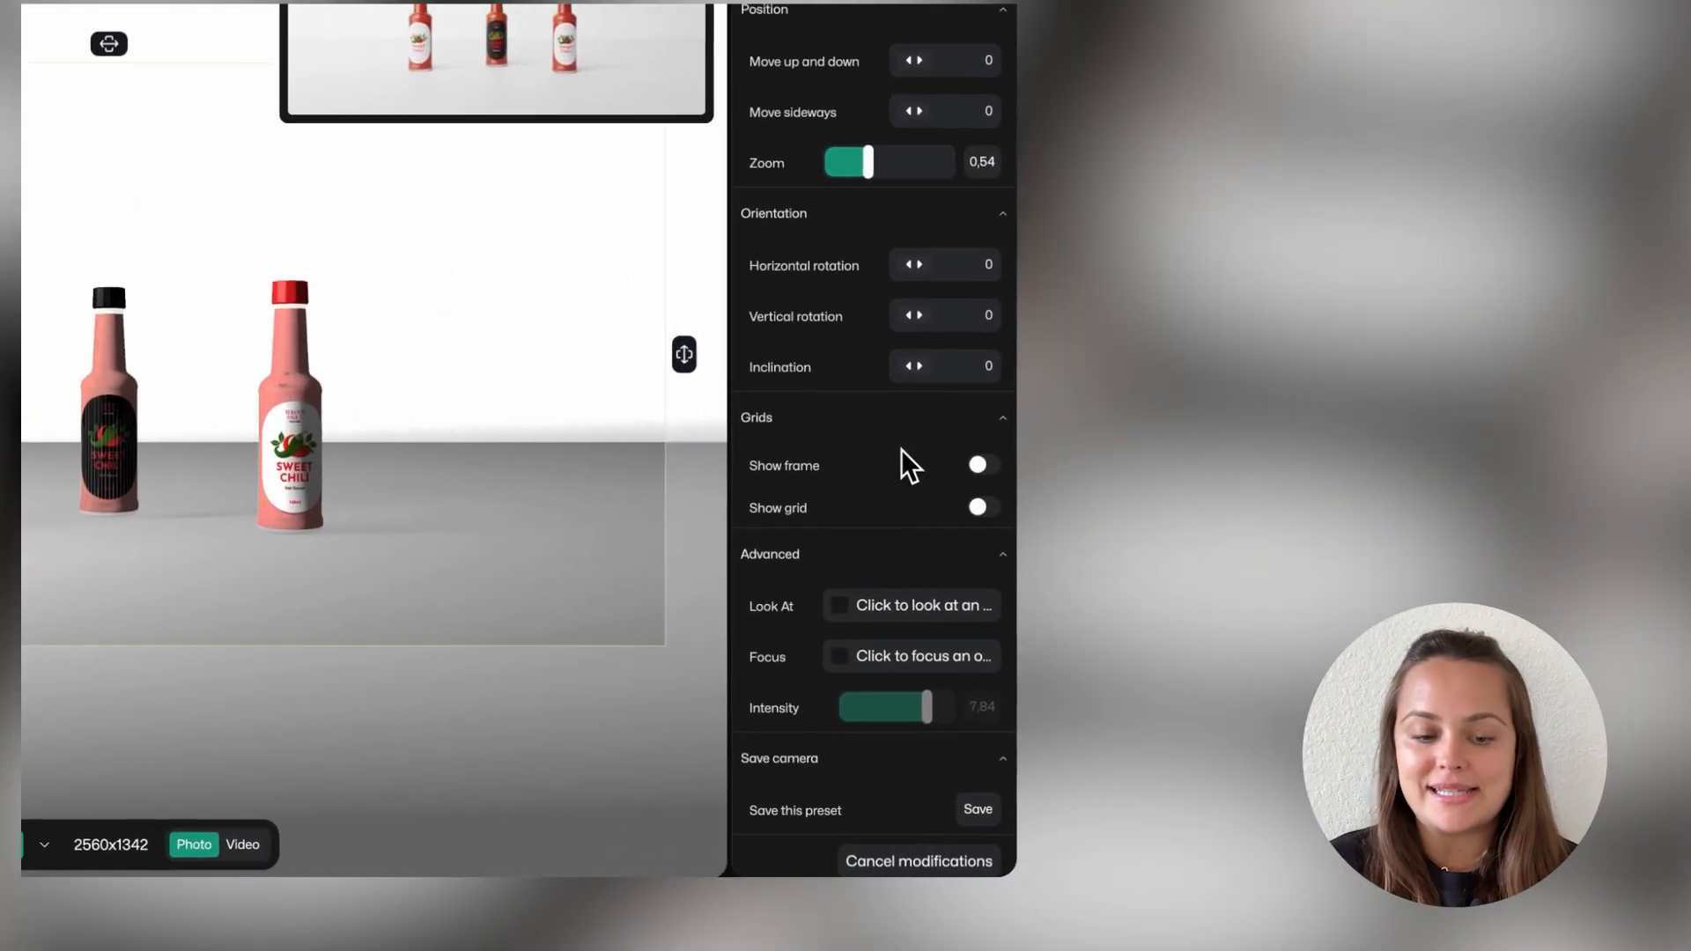
pyautogui.click(1196, 501)
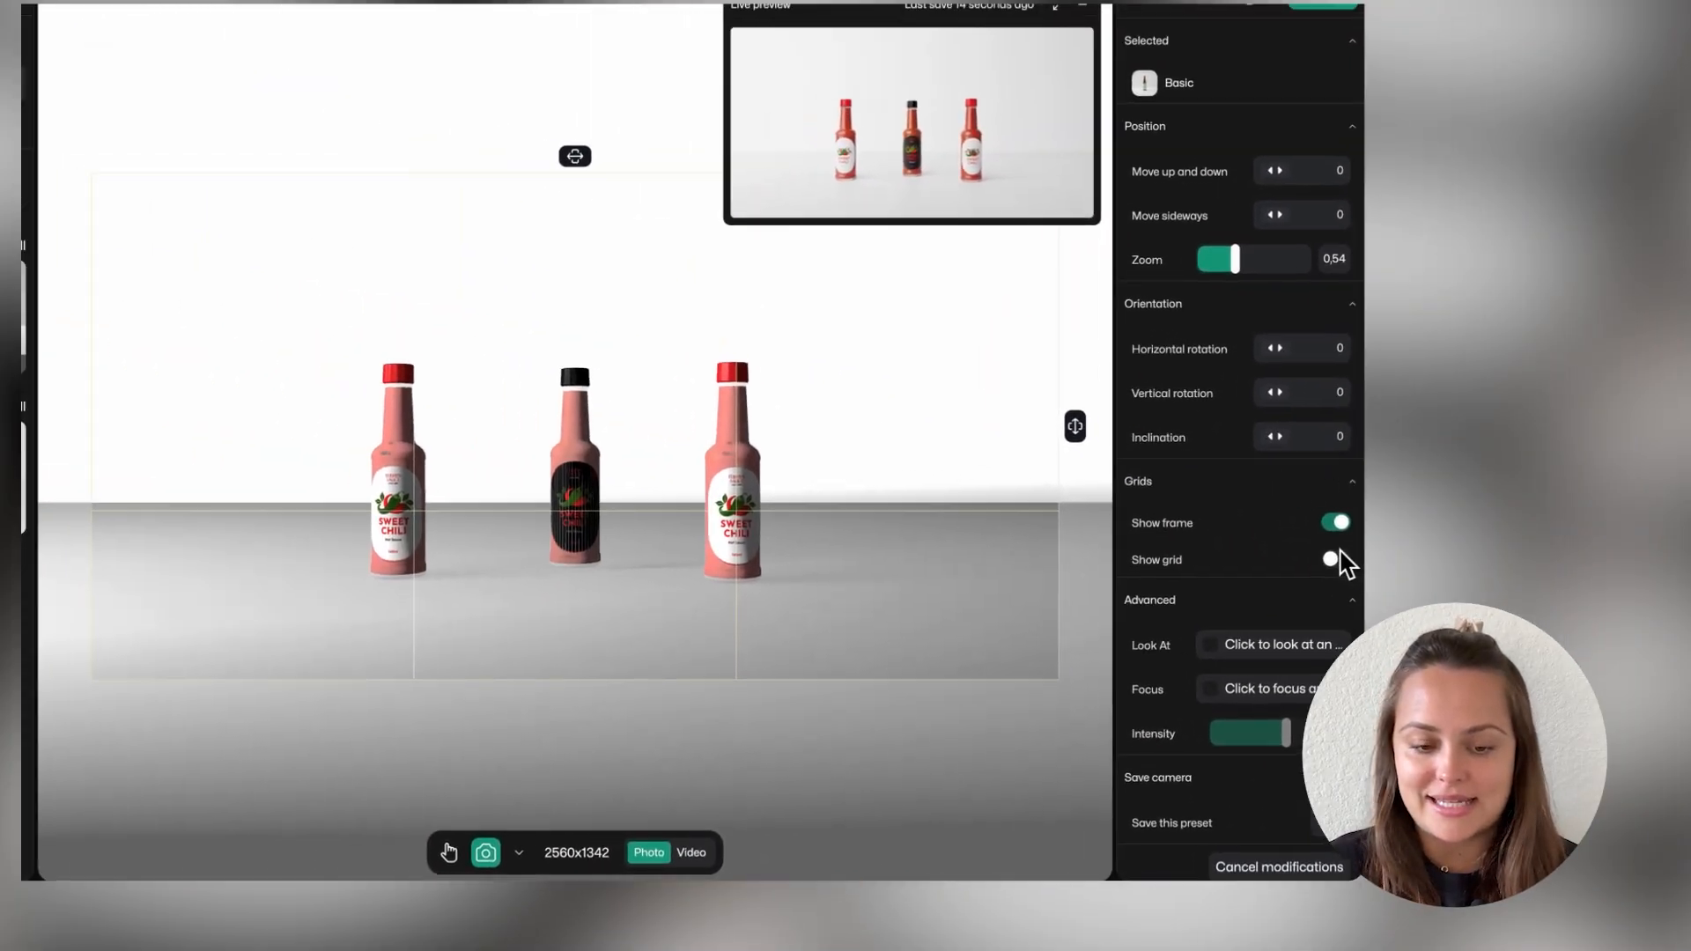
pyautogui.click(1333, 560)
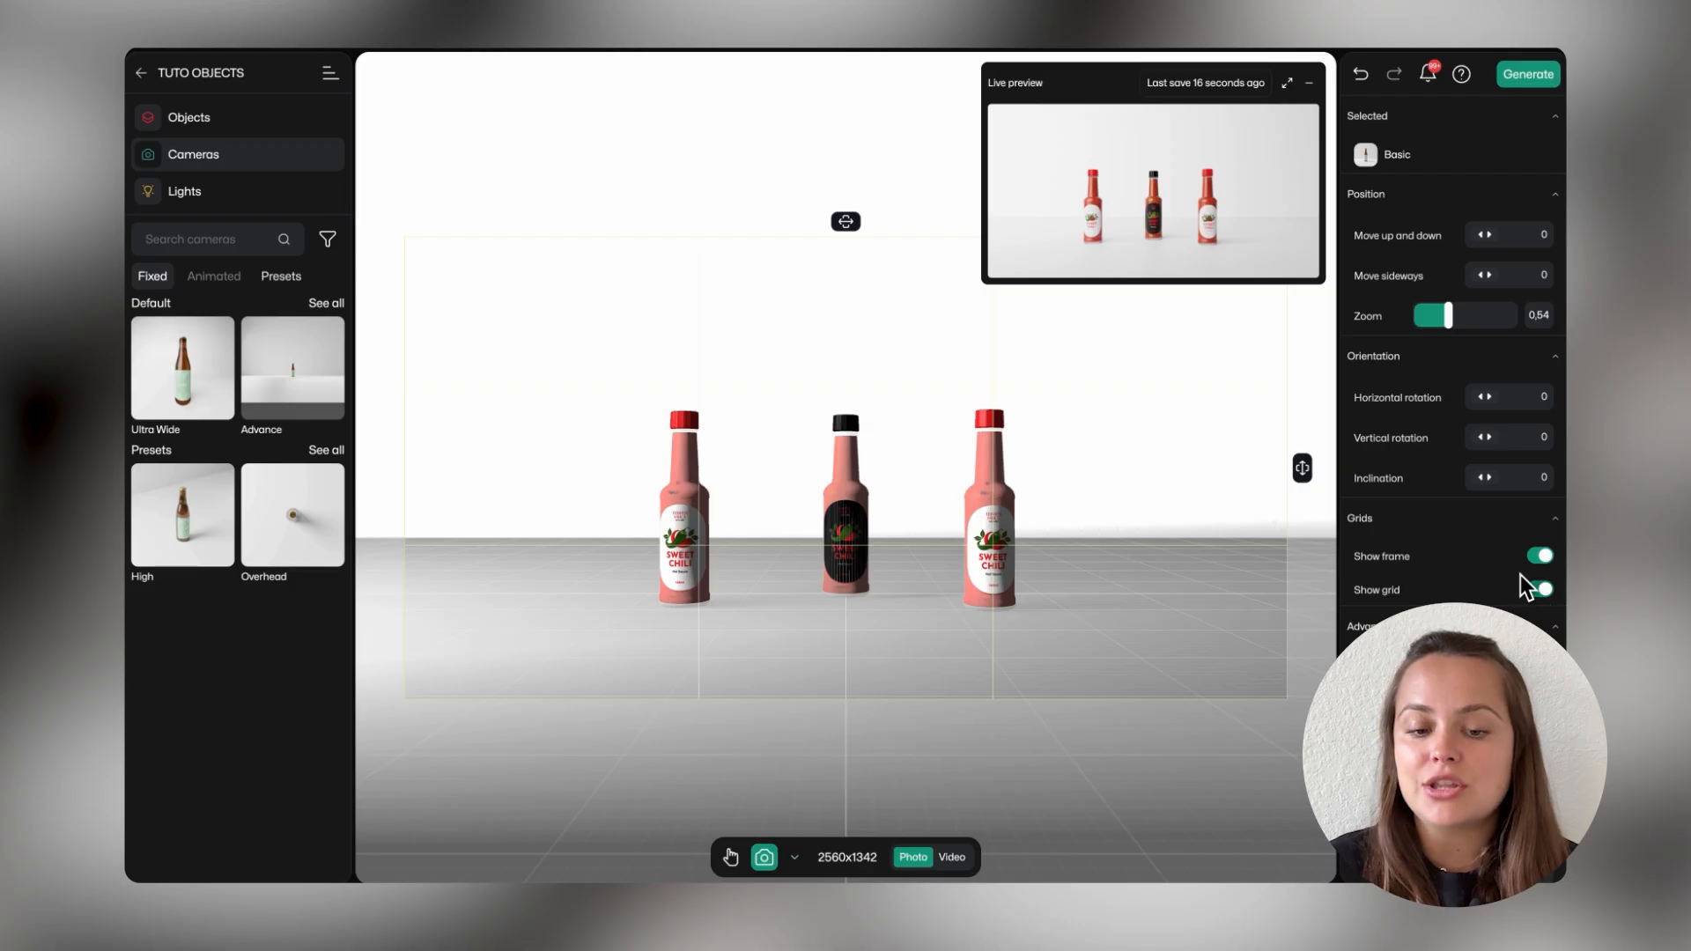
# Select all three bottles, align them in one row and space them evenly.
pyautogui.click(974, 521)
pyautogui.keyDown('shift'); pyautogui.click(848, 527); pyautogui.keyUp('shift')
pyautogui.keyDown('shift'); pyautogui.click(680, 518); pyautogui.keyUp('shift')
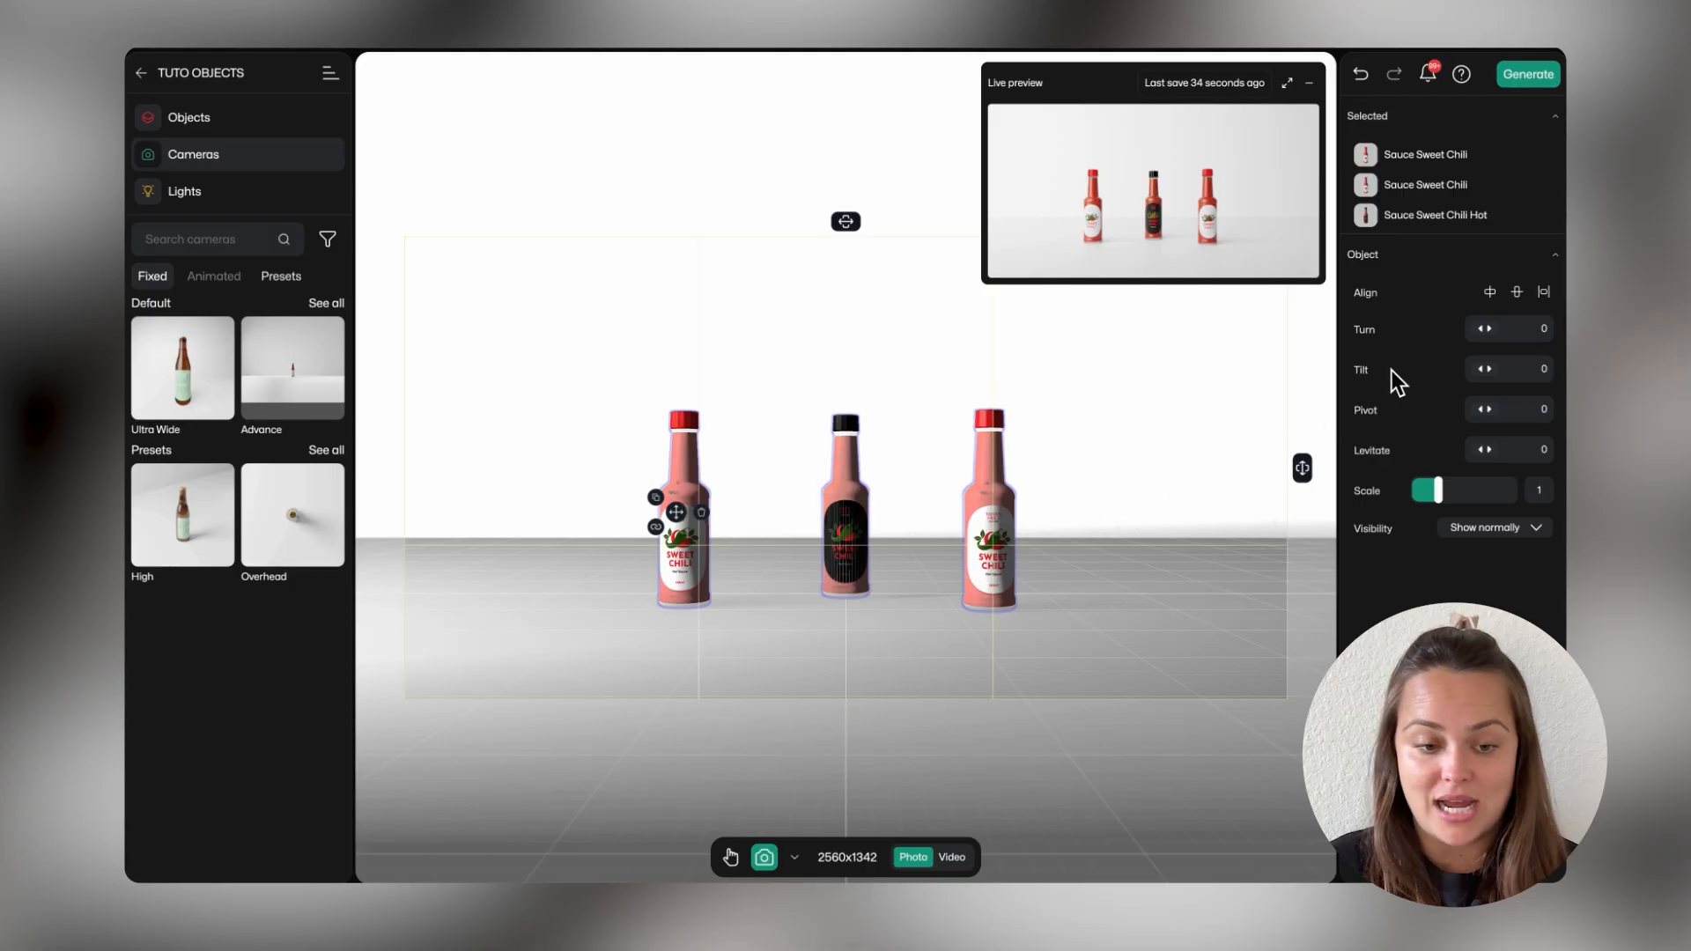
pyautogui.click(1490, 294)
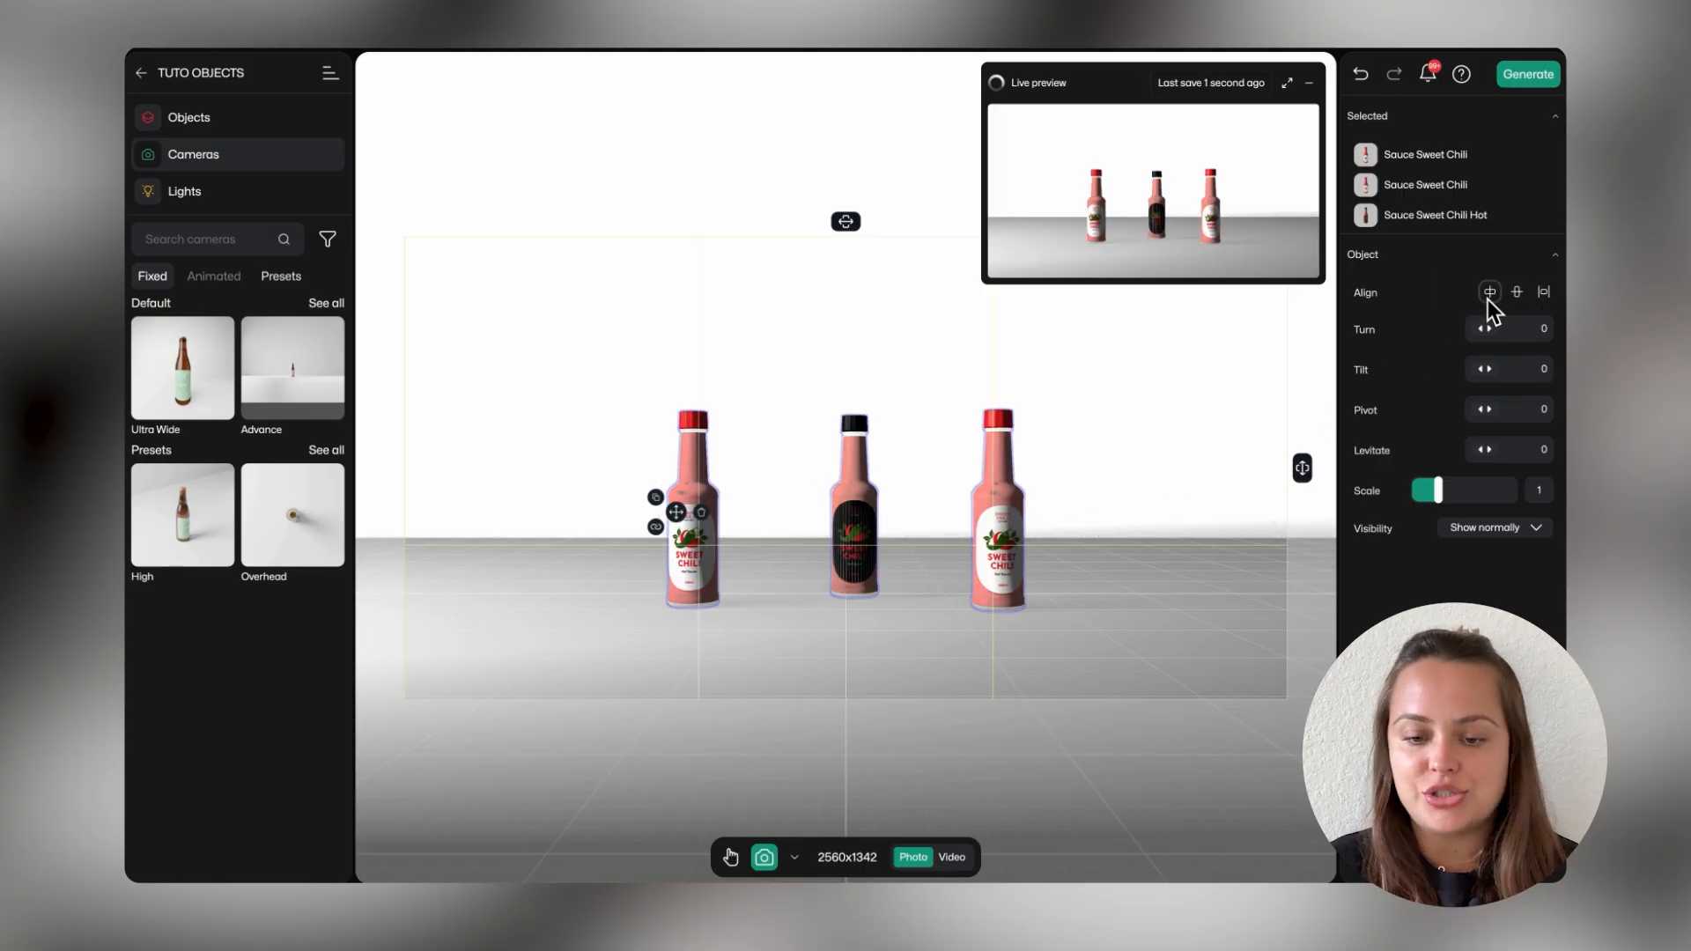
pyautogui.click(1543, 293)
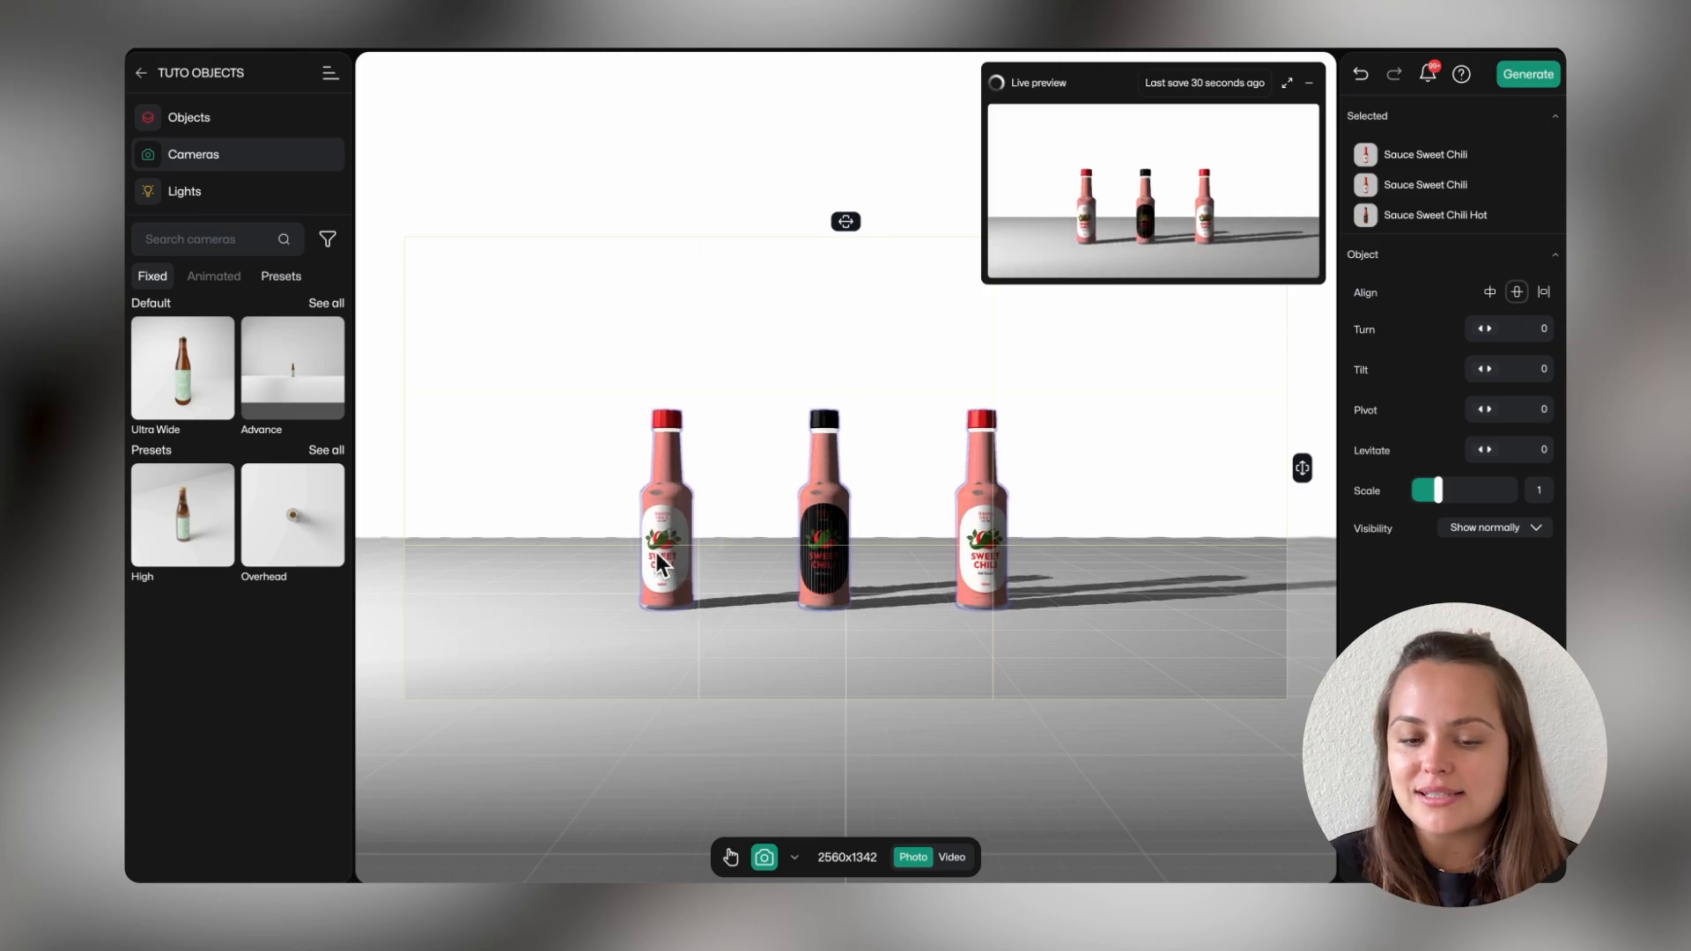
# Move the three selected bottles together toward the camera and fine-tune their position sideways and in depth.
pyautogui.moveTo(661, 564); pyautogui.dragTo(636, 657)
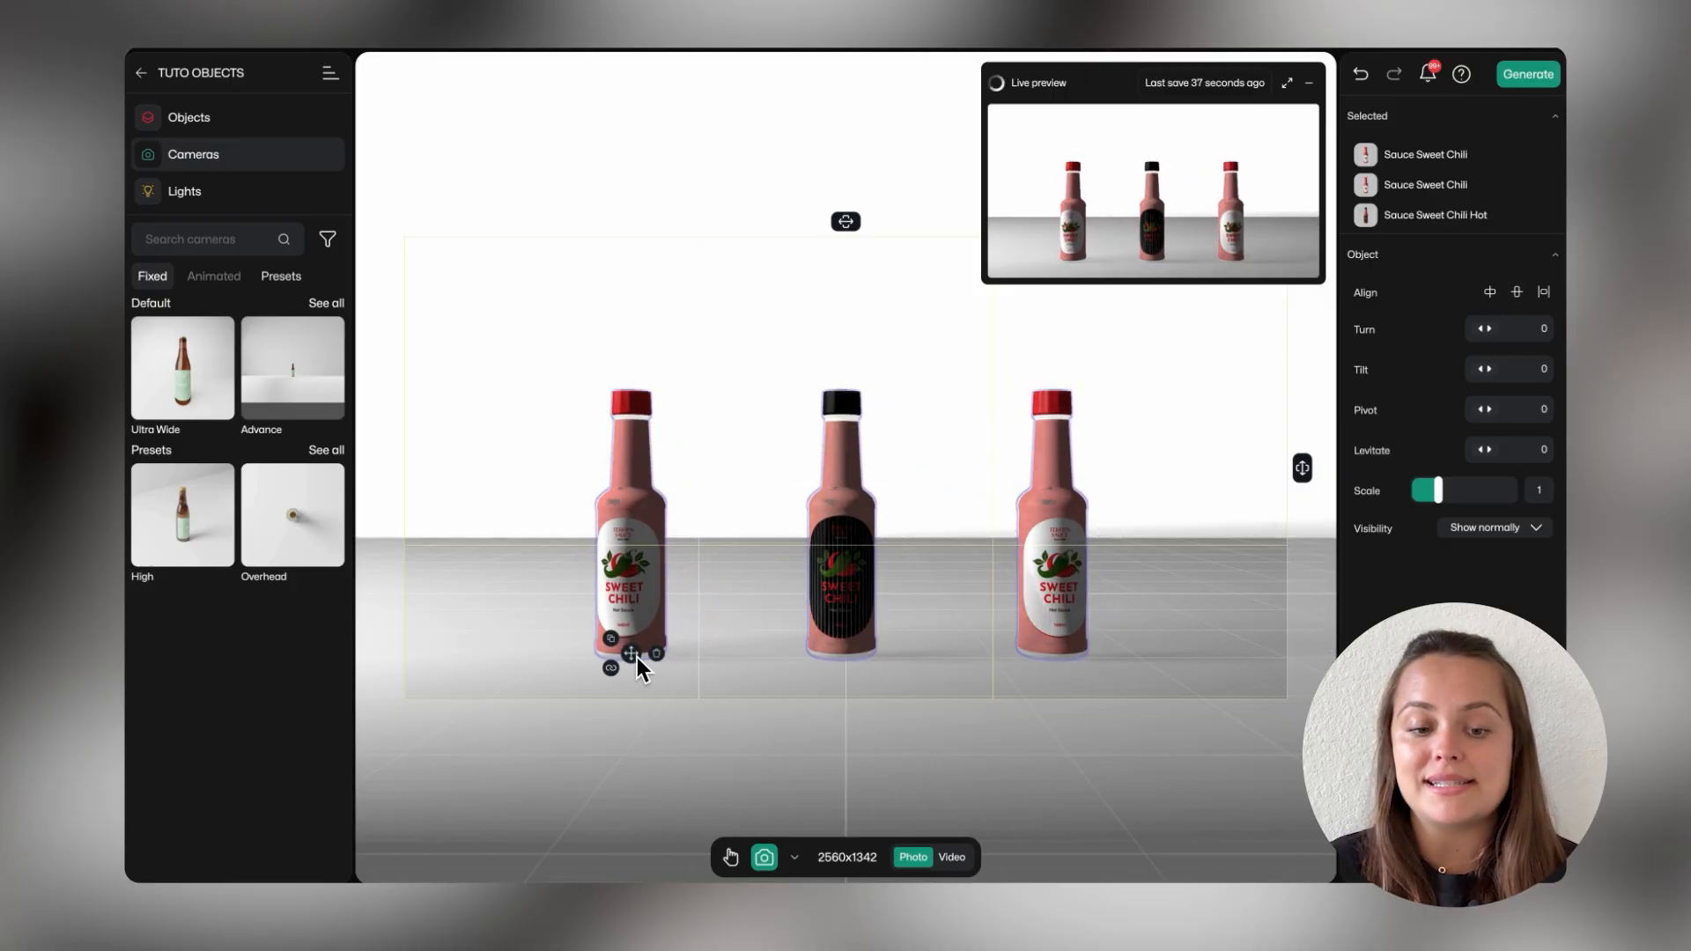
pyautogui.press('Left')
pyautogui.press('Left')
pyautogui.press('Left')
pyautogui.press('Left')
pyautogui.press('Left')
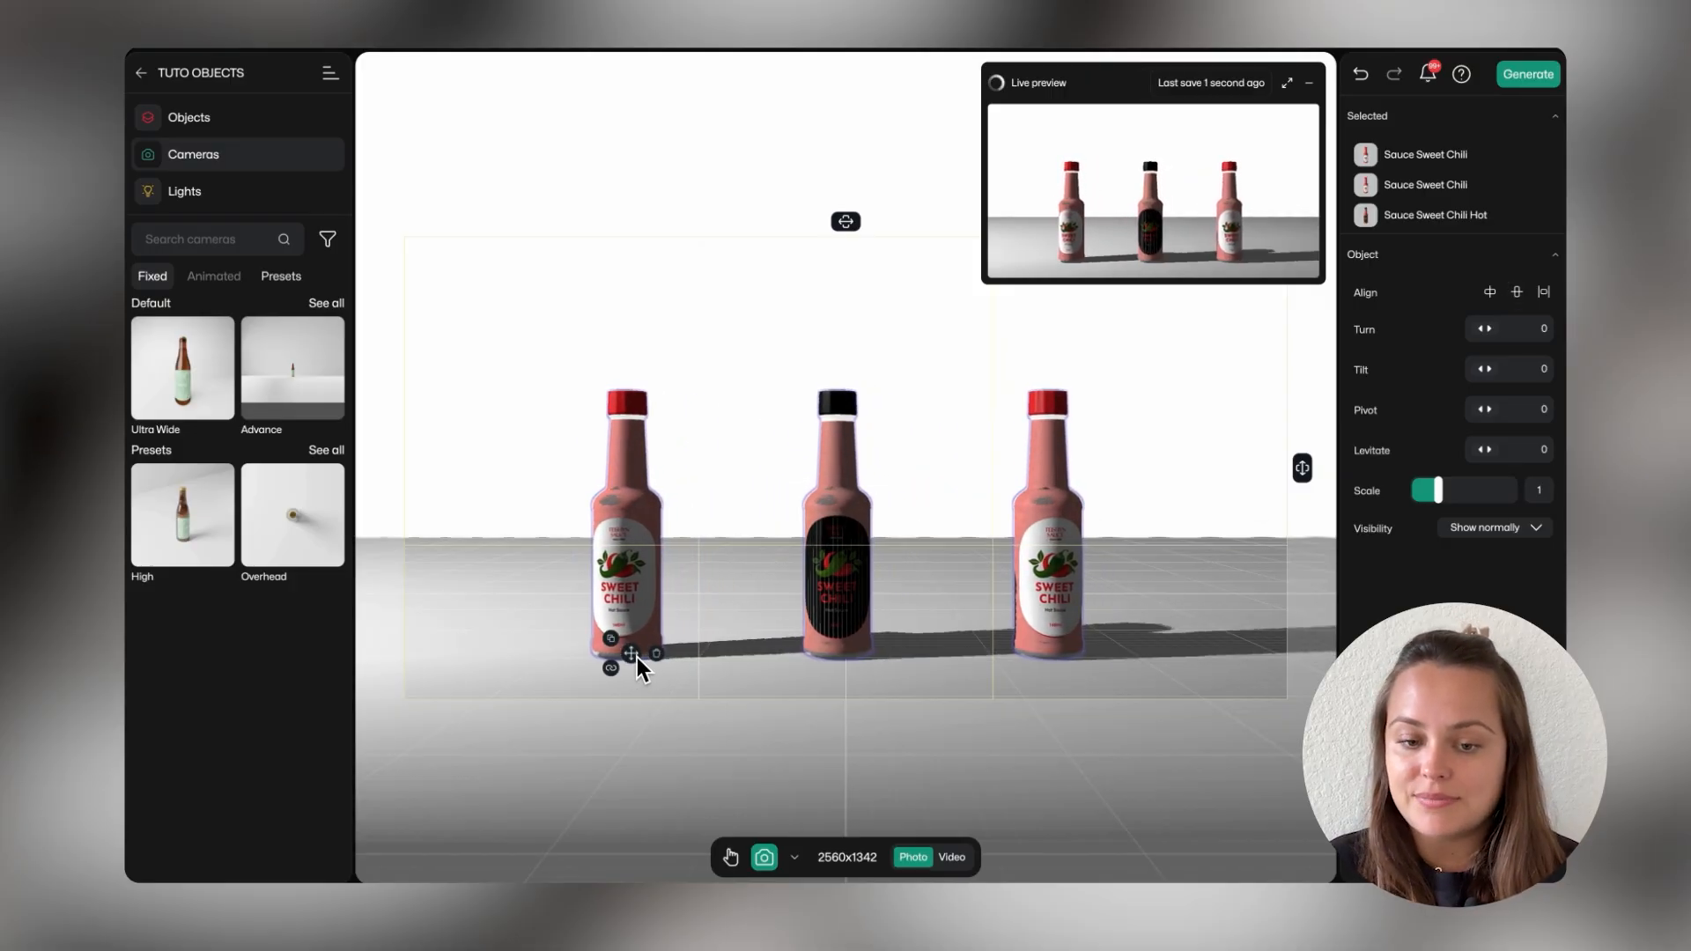
pyautogui.press('Right')
pyautogui.press('Right')
pyautogui.press('Right')
pyautogui.press('Right')
pyautogui.press('Right')
pyautogui.press('Right')
pyautogui.press('Right')
pyautogui.press('Right')
pyautogui.press('Right')
pyautogui.press('Right')
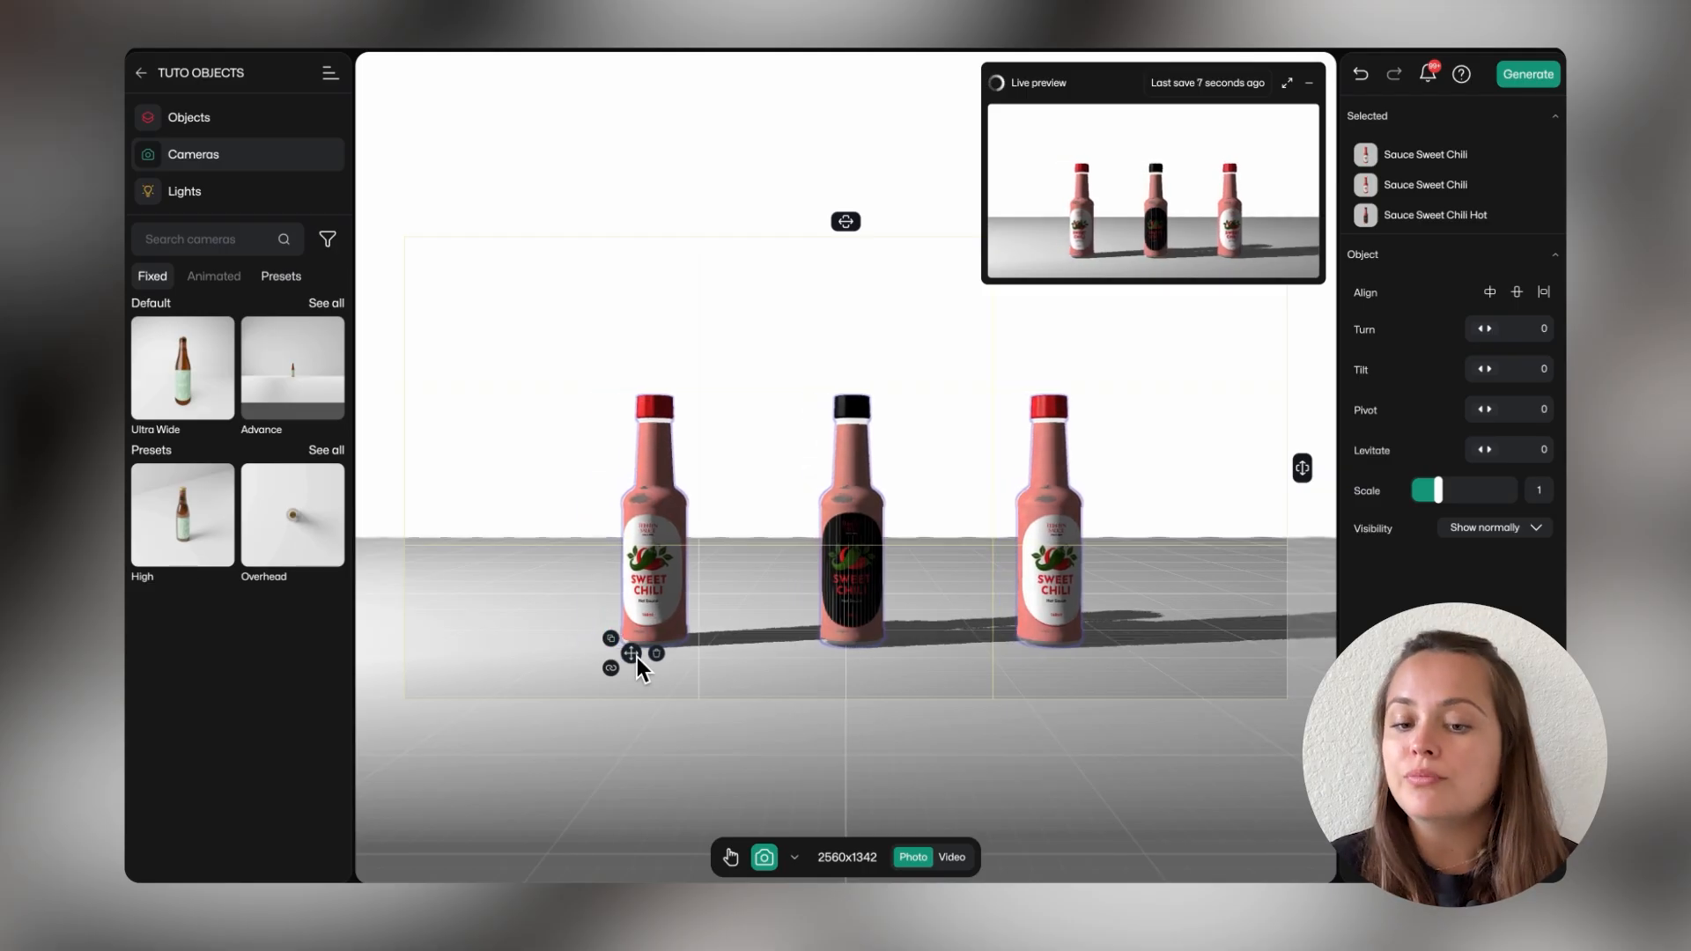
pyautogui.press('Left')
pyautogui.press('Left')
pyautogui.press('Left')
pyautogui.press('Left')
pyautogui.press('Left')
pyautogui.press('Left')
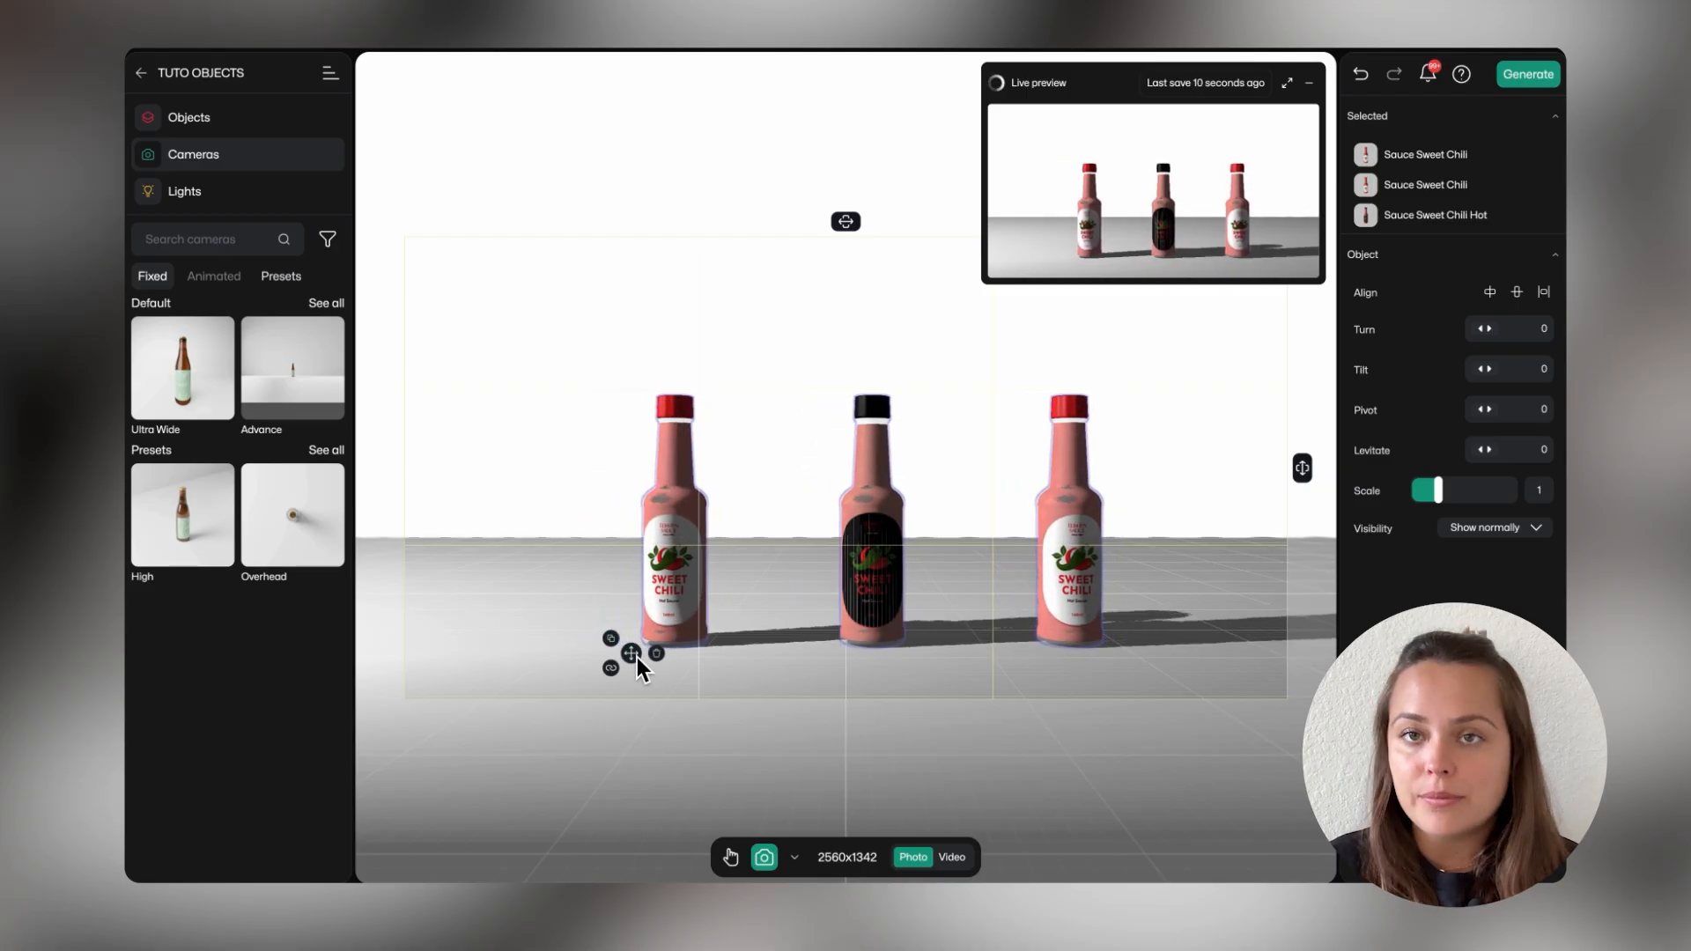
pyautogui.press('Up')
pyautogui.press('Up')
pyautogui.press('Up')
pyautogui.press('Up')
pyautogui.press('Down')
pyautogui.press('Down')
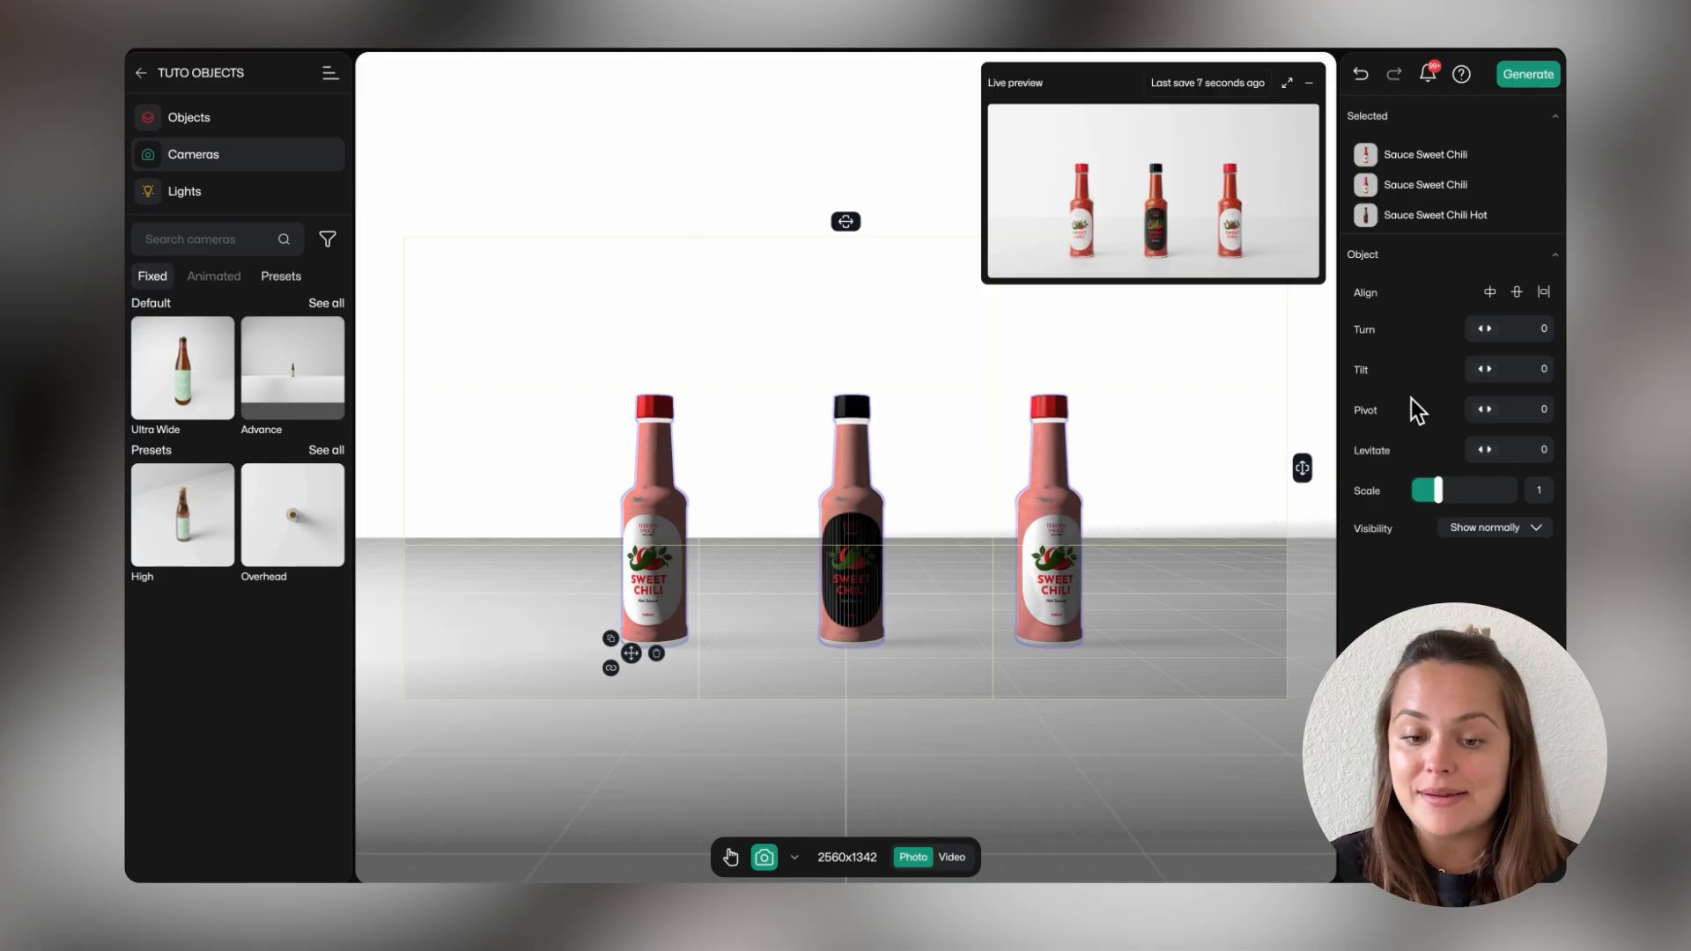
# Rotate the three selected bottles together with a turn of -27 and a tilt of 29.
pyautogui.moveTo(1486, 328); pyautogui.dragTo(1551, 369)
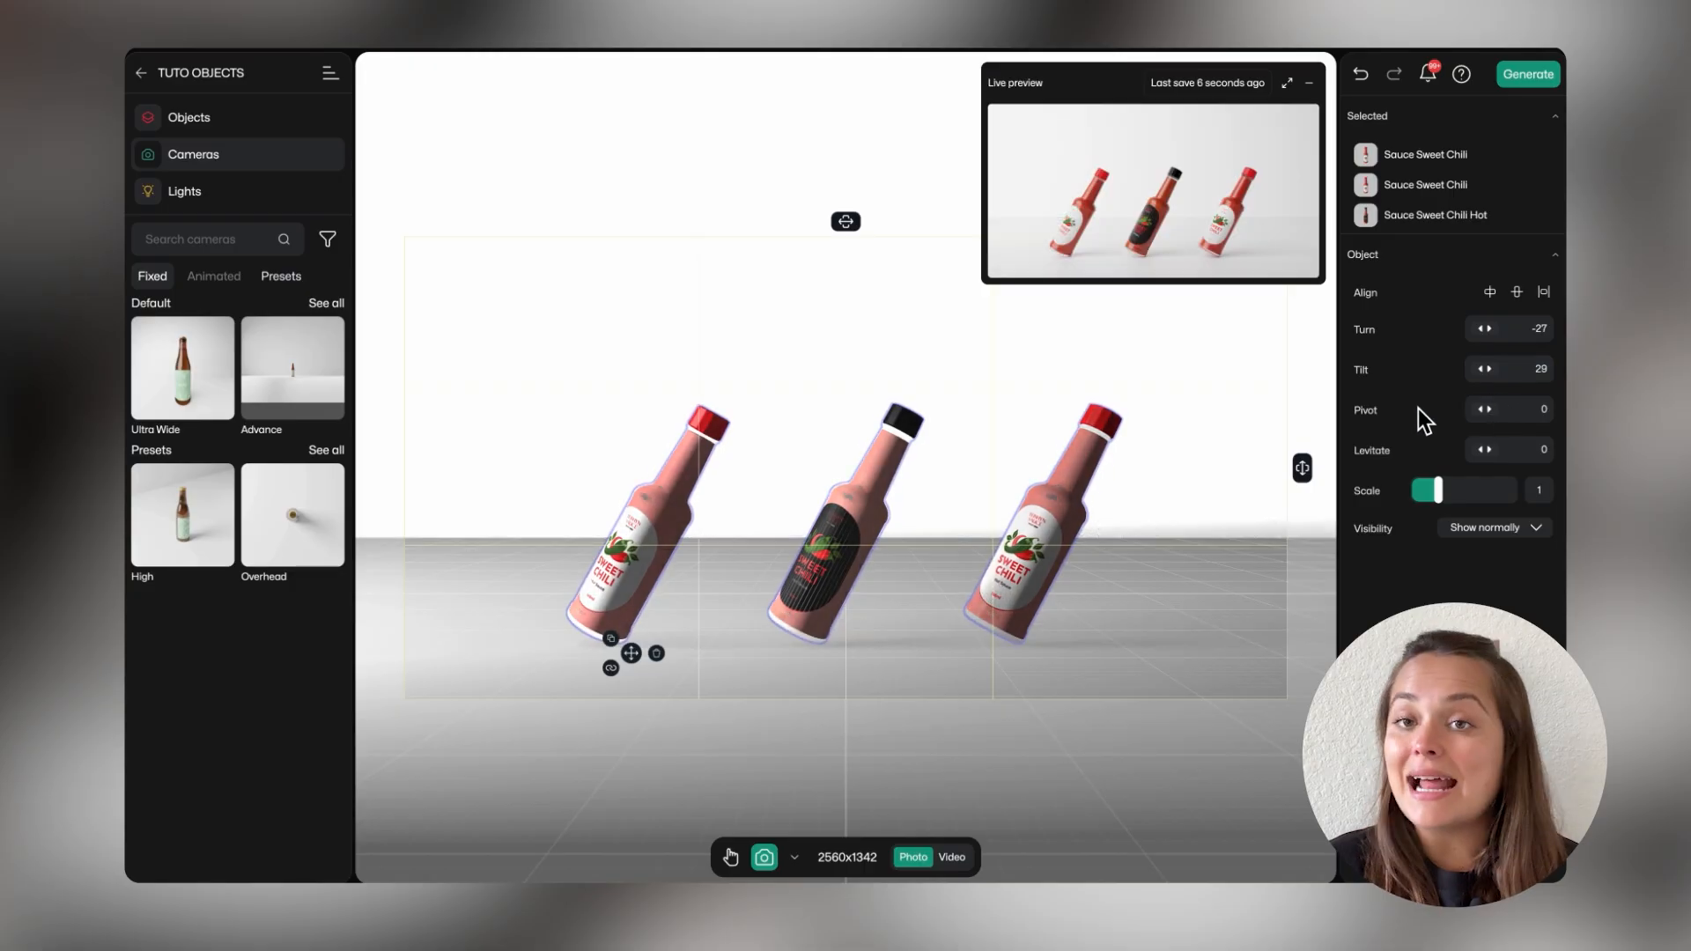
# Delete the two Sauce Sweet Chili bottles and centre the remaining hot sauce bottle in the frame.
pyautogui.click(1185, 480)
pyautogui.click(1038, 524)
pyautogui.keyDown('shift'); pyautogui.click(696, 476); pyautogui.keyUp('shift')
pyautogui.press('Delete')
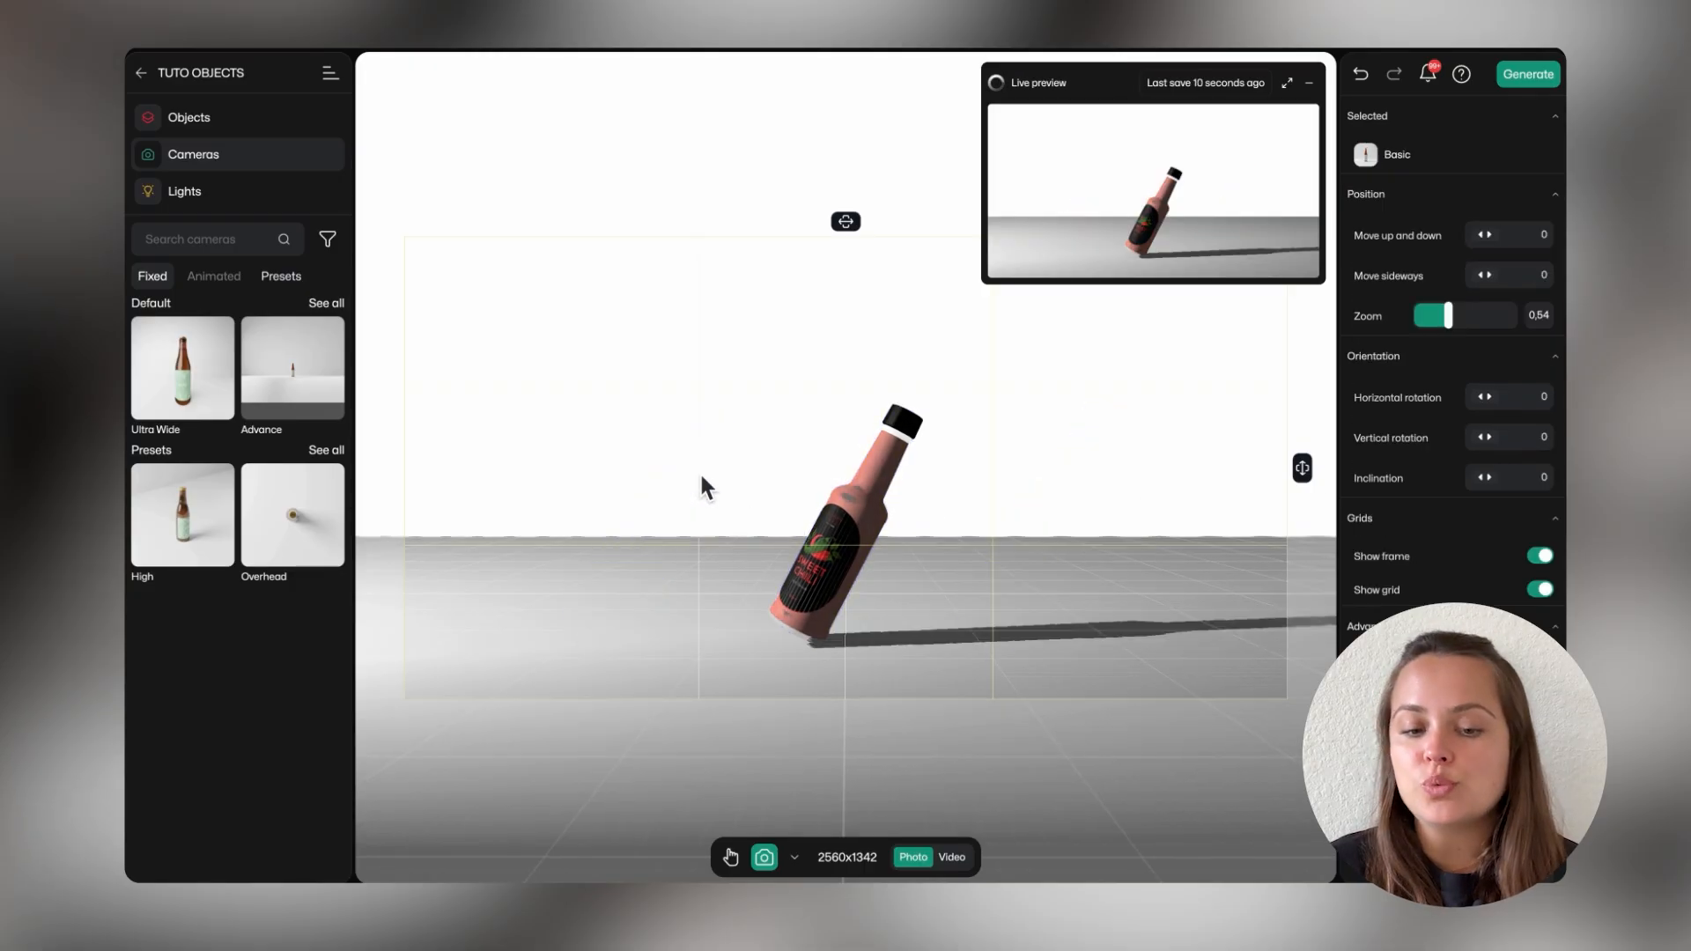
pyautogui.click(853, 521)
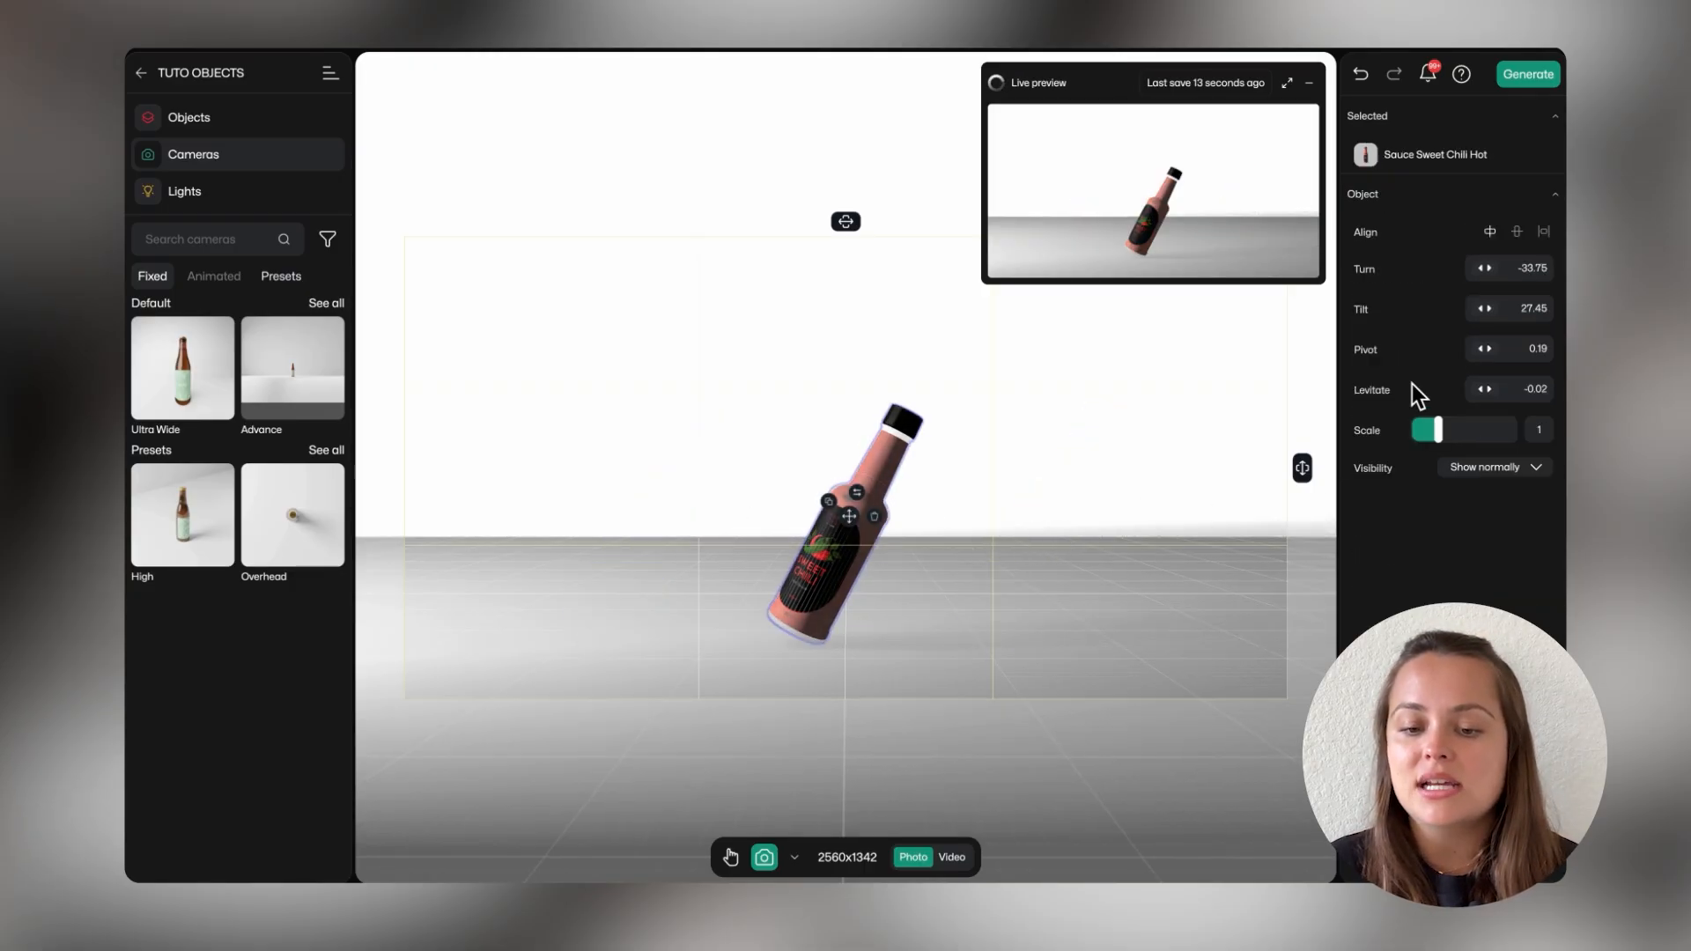
pyautogui.click(1493, 235)
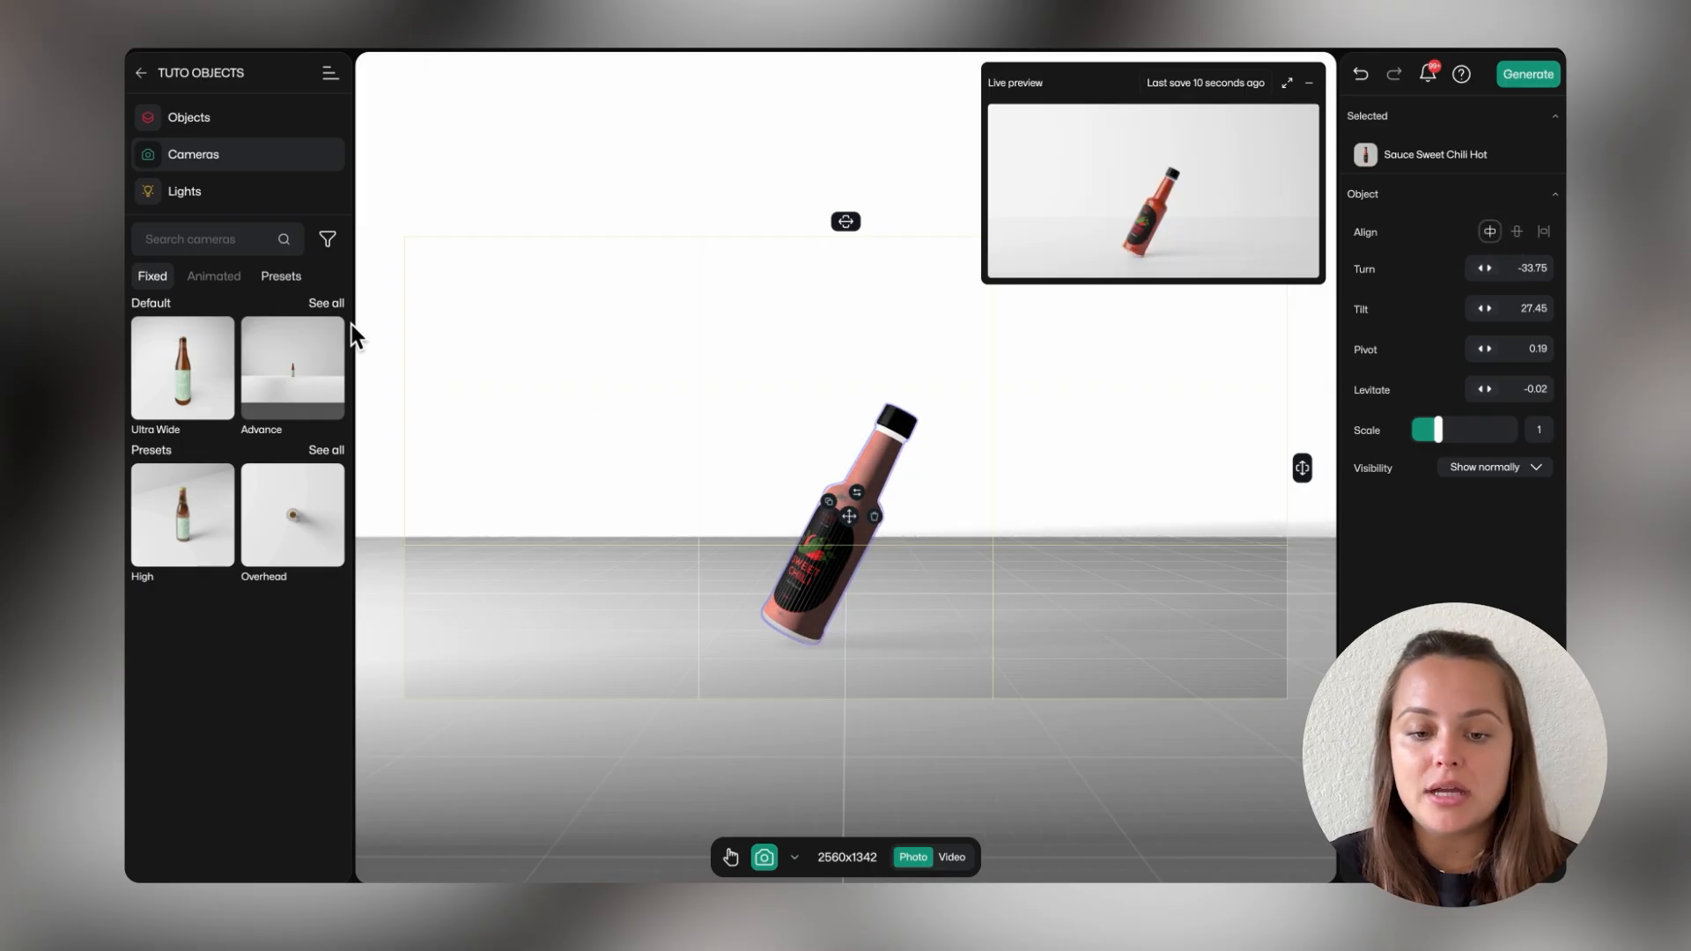
# Add the Low cylinder from the object library's Podium category to the floor by the base of the bottle.
pyautogui.click(188, 121)
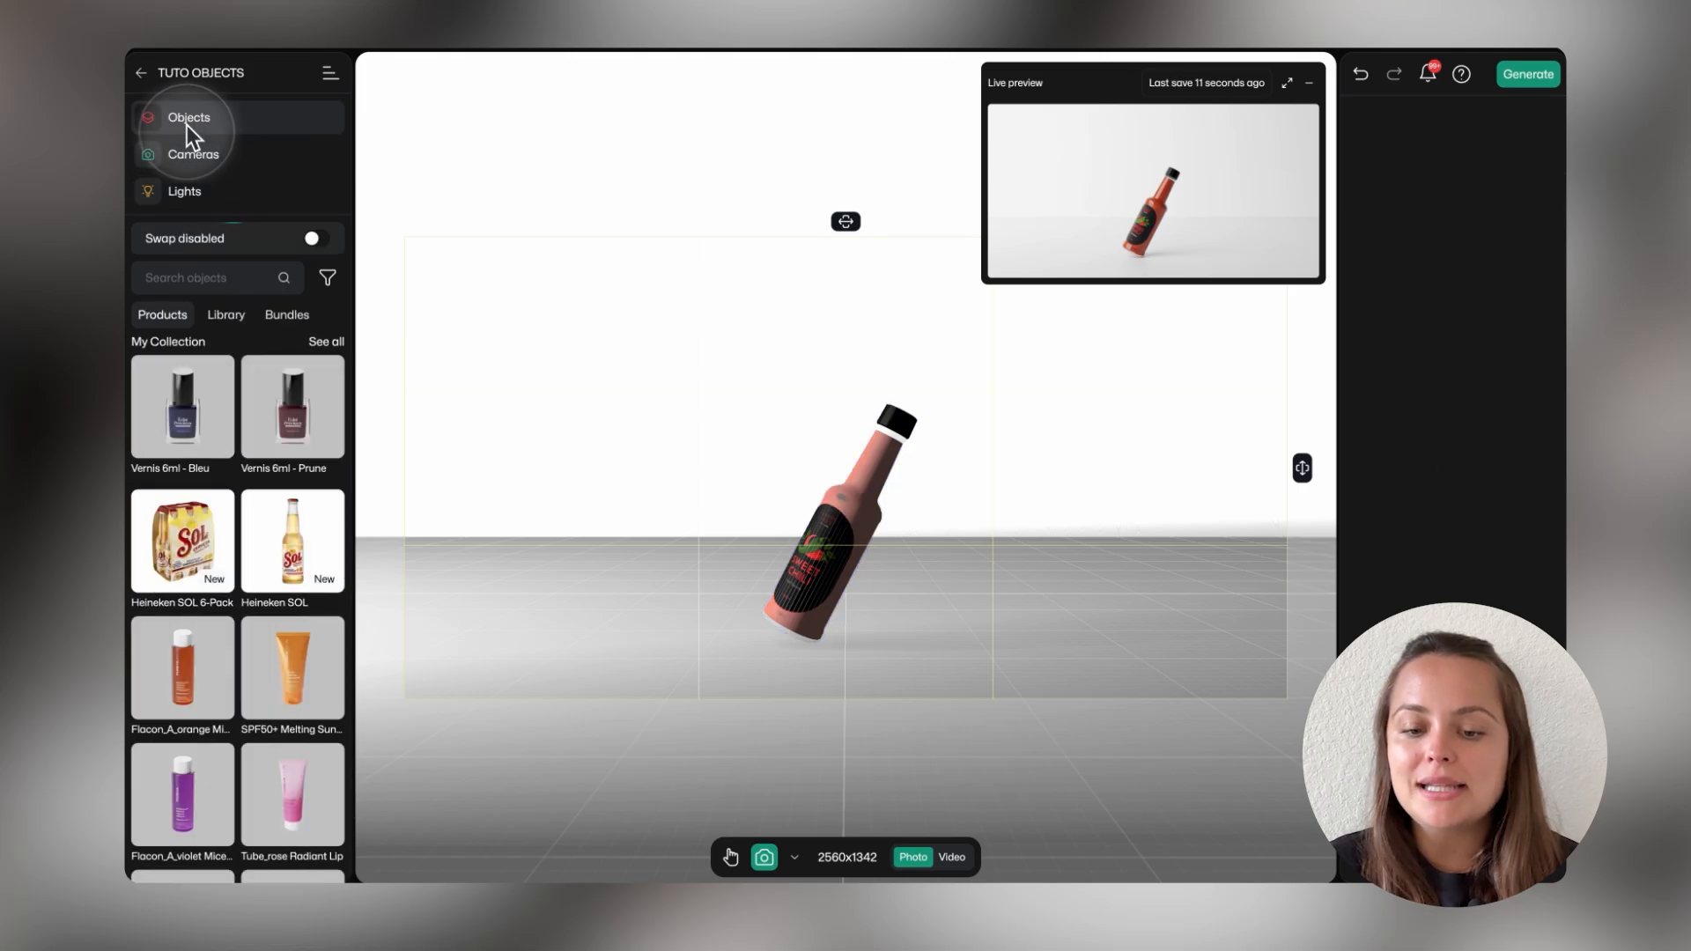
pyautogui.click(223, 324)
pyautogui.scroll(-15, 262, 645)
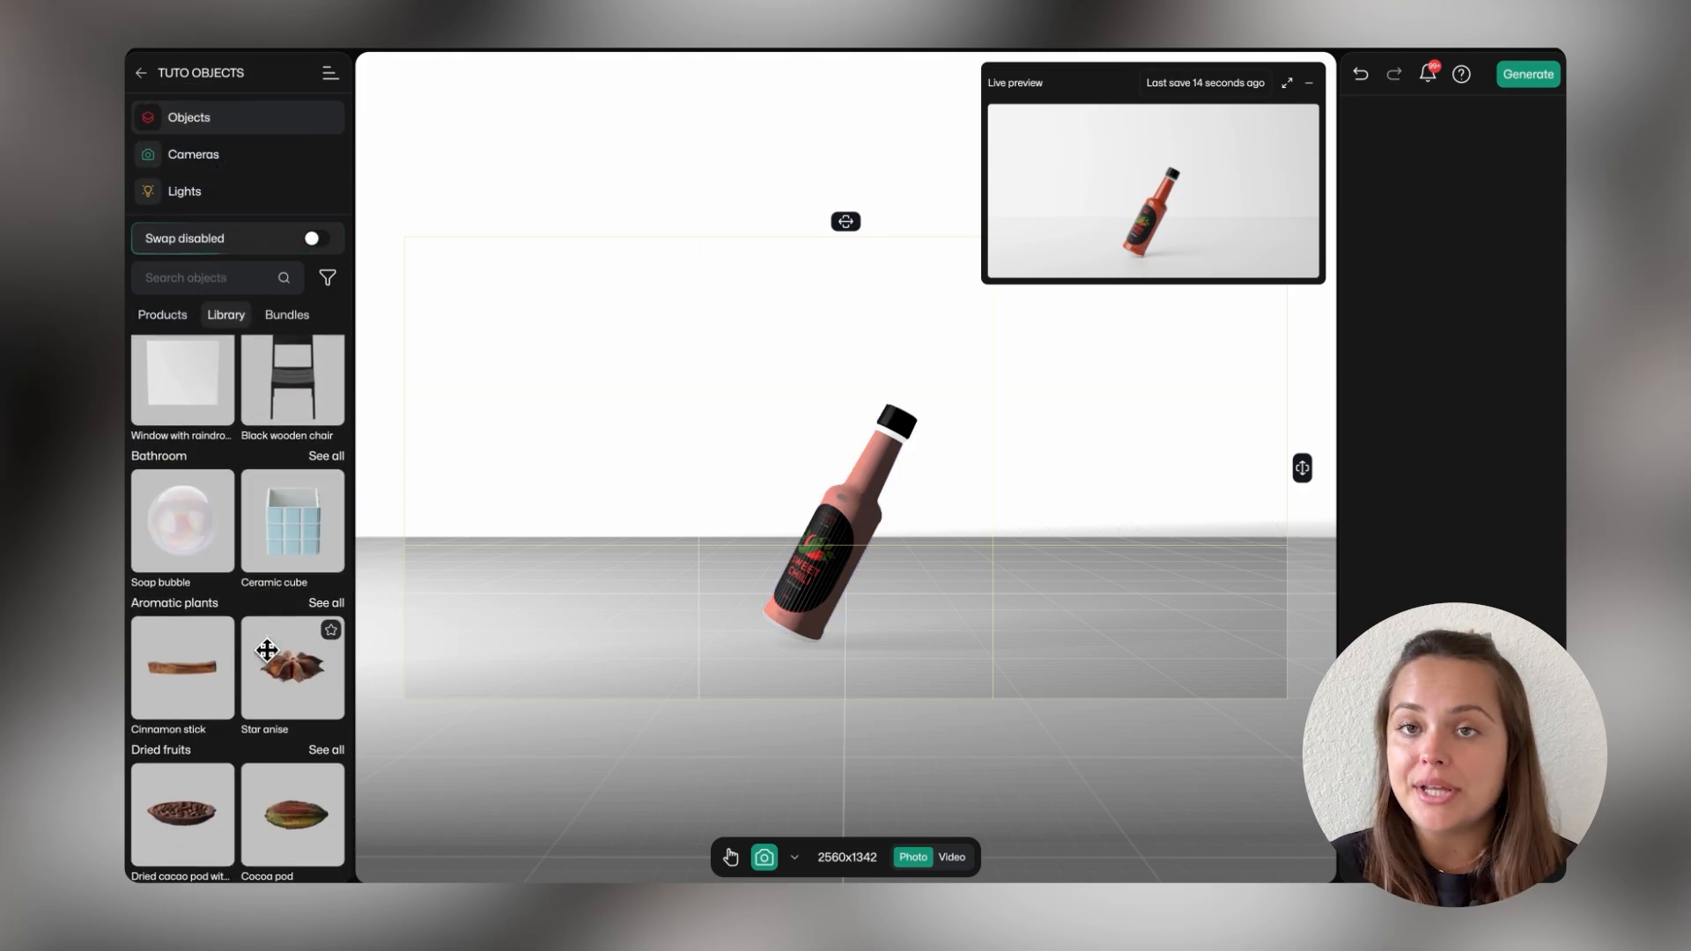
pyautogui.scroll(-4, 273, 685)
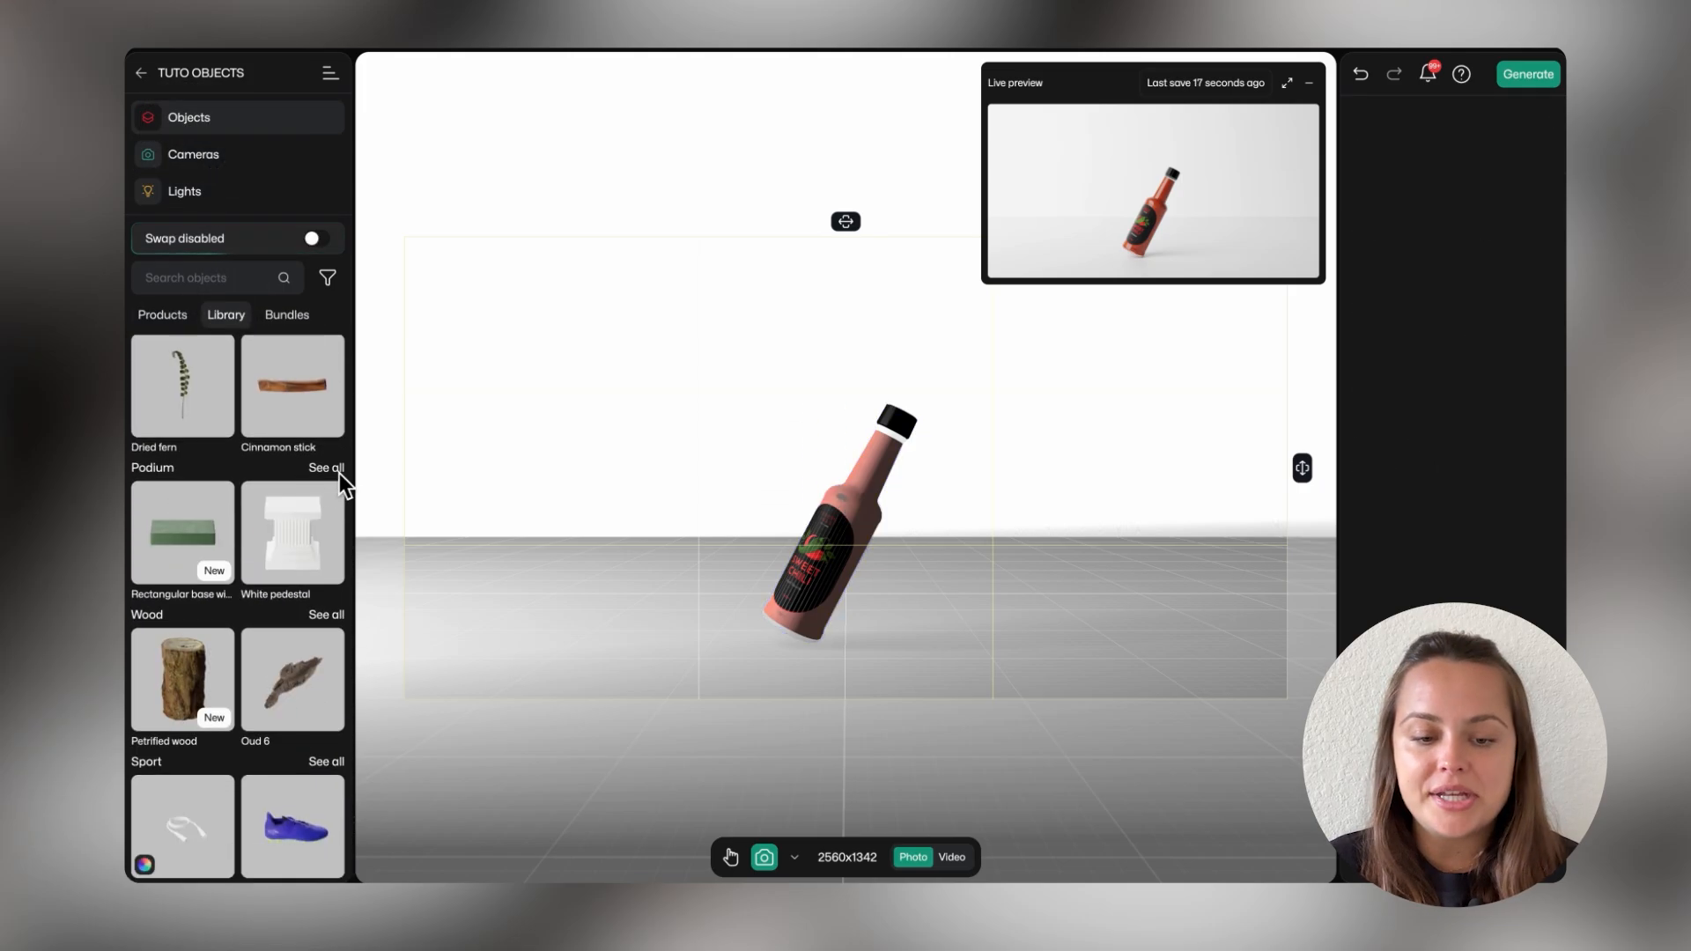
pyautogui.click(325, 469)
pyautogui.scroll(-10, 306, 754)
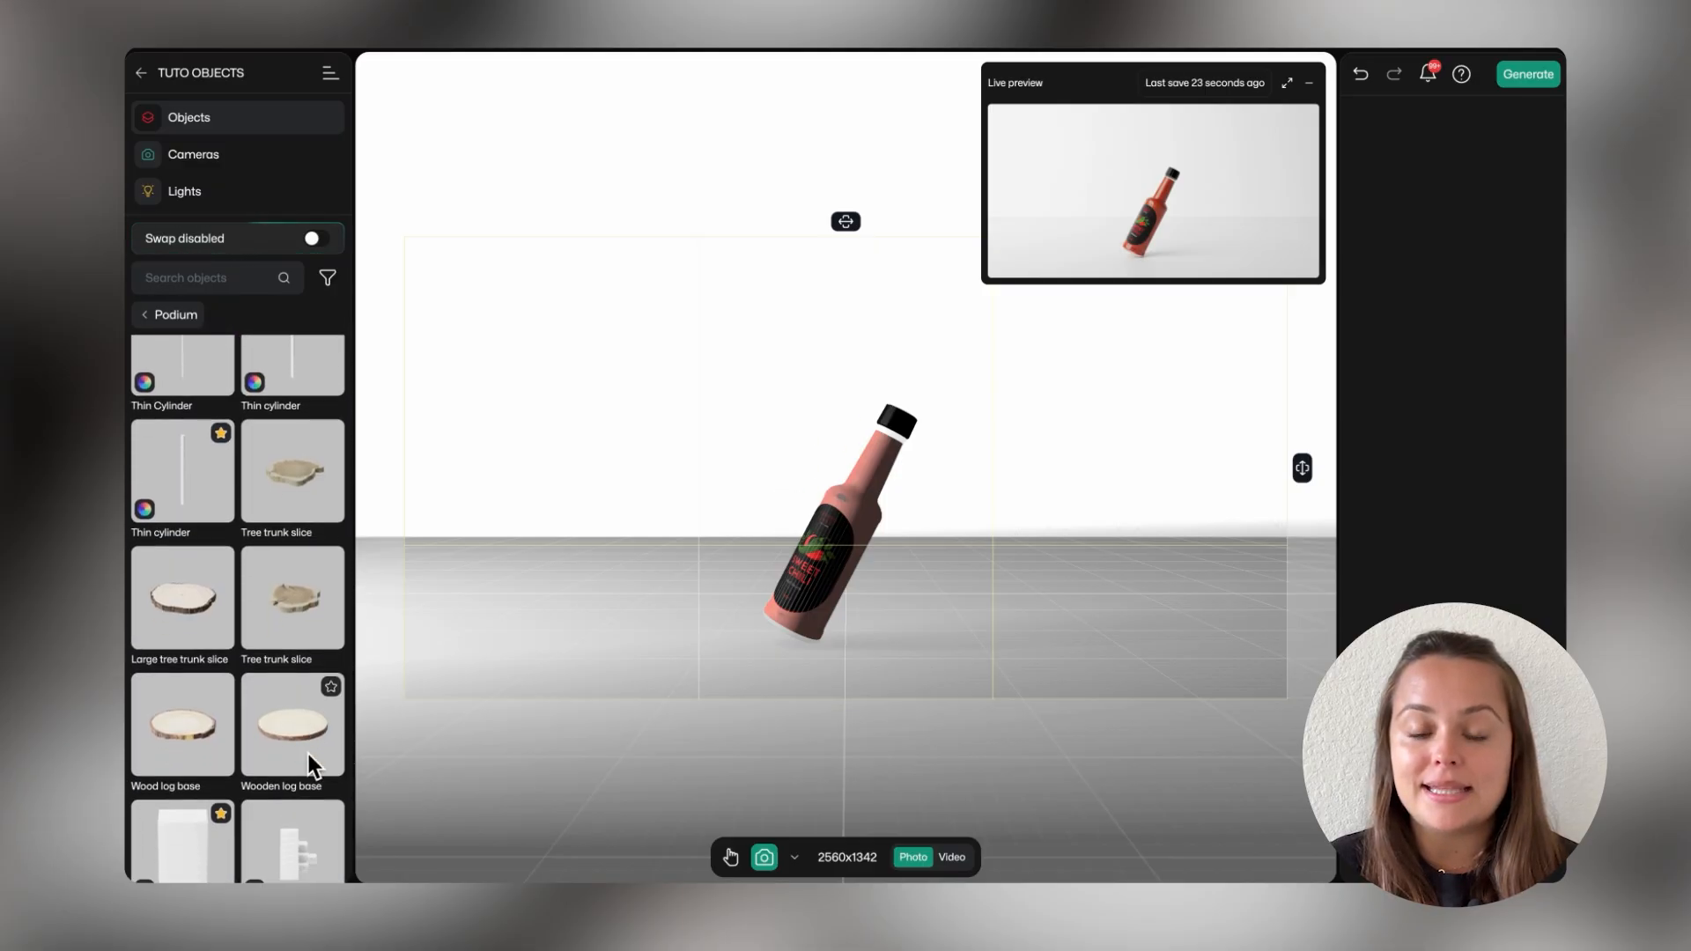
pyautogui.moveTo(181, 715)
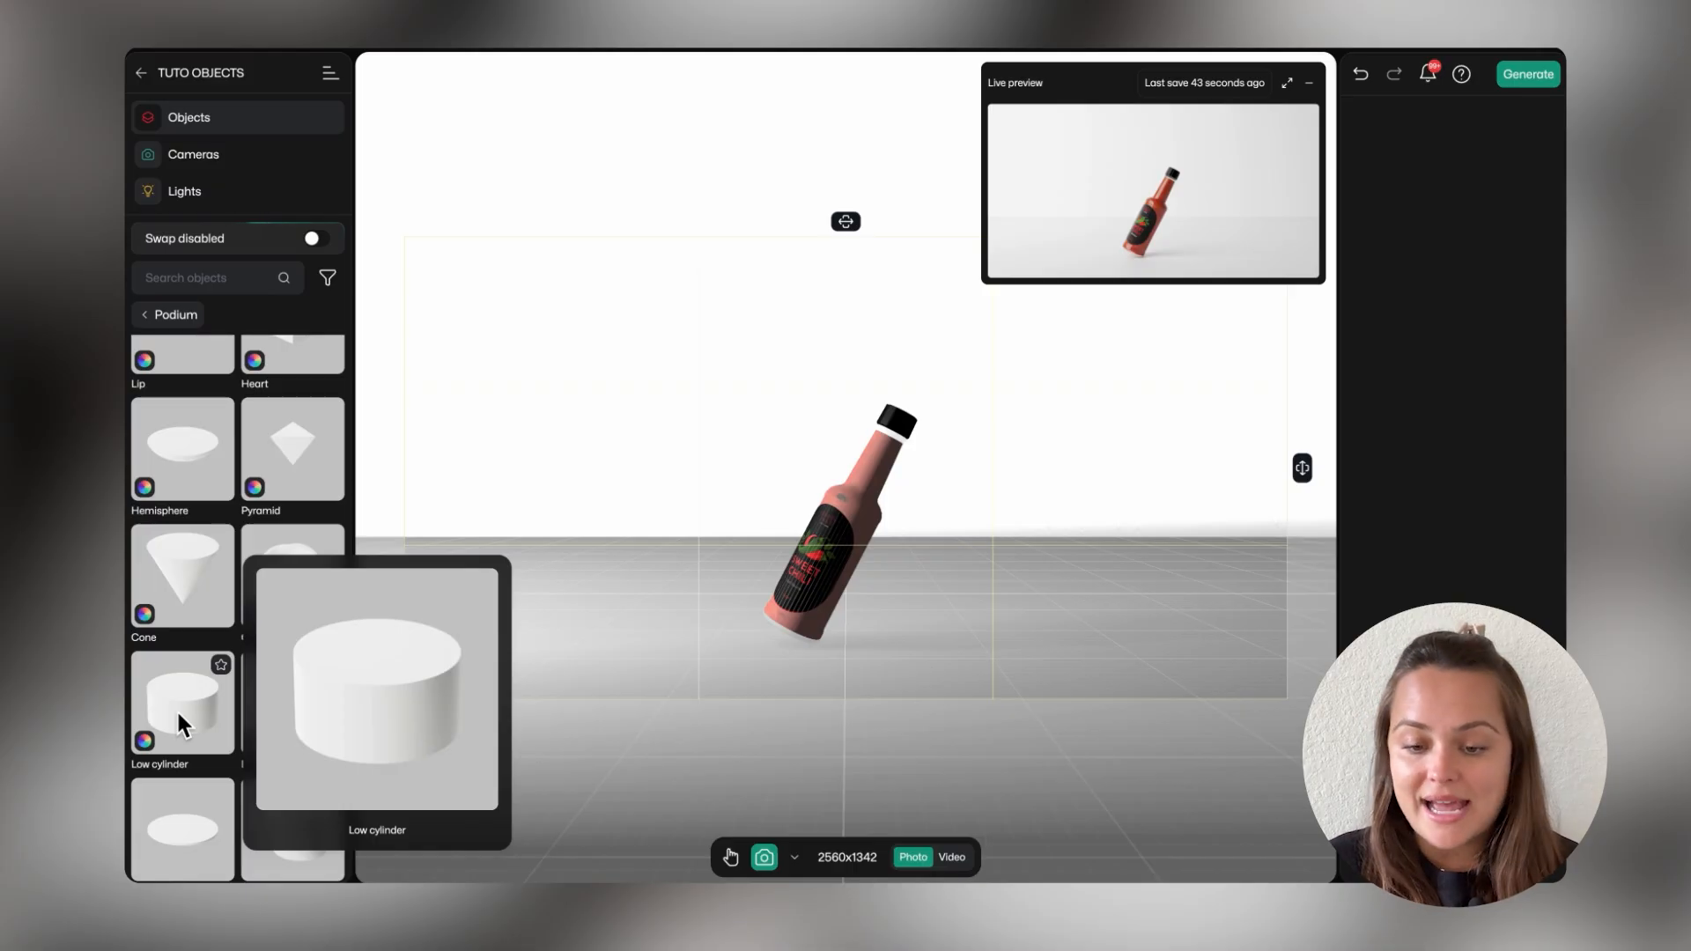
pyautogui.moveTo(180, 724); pyautogui.dragTo(643, 691)
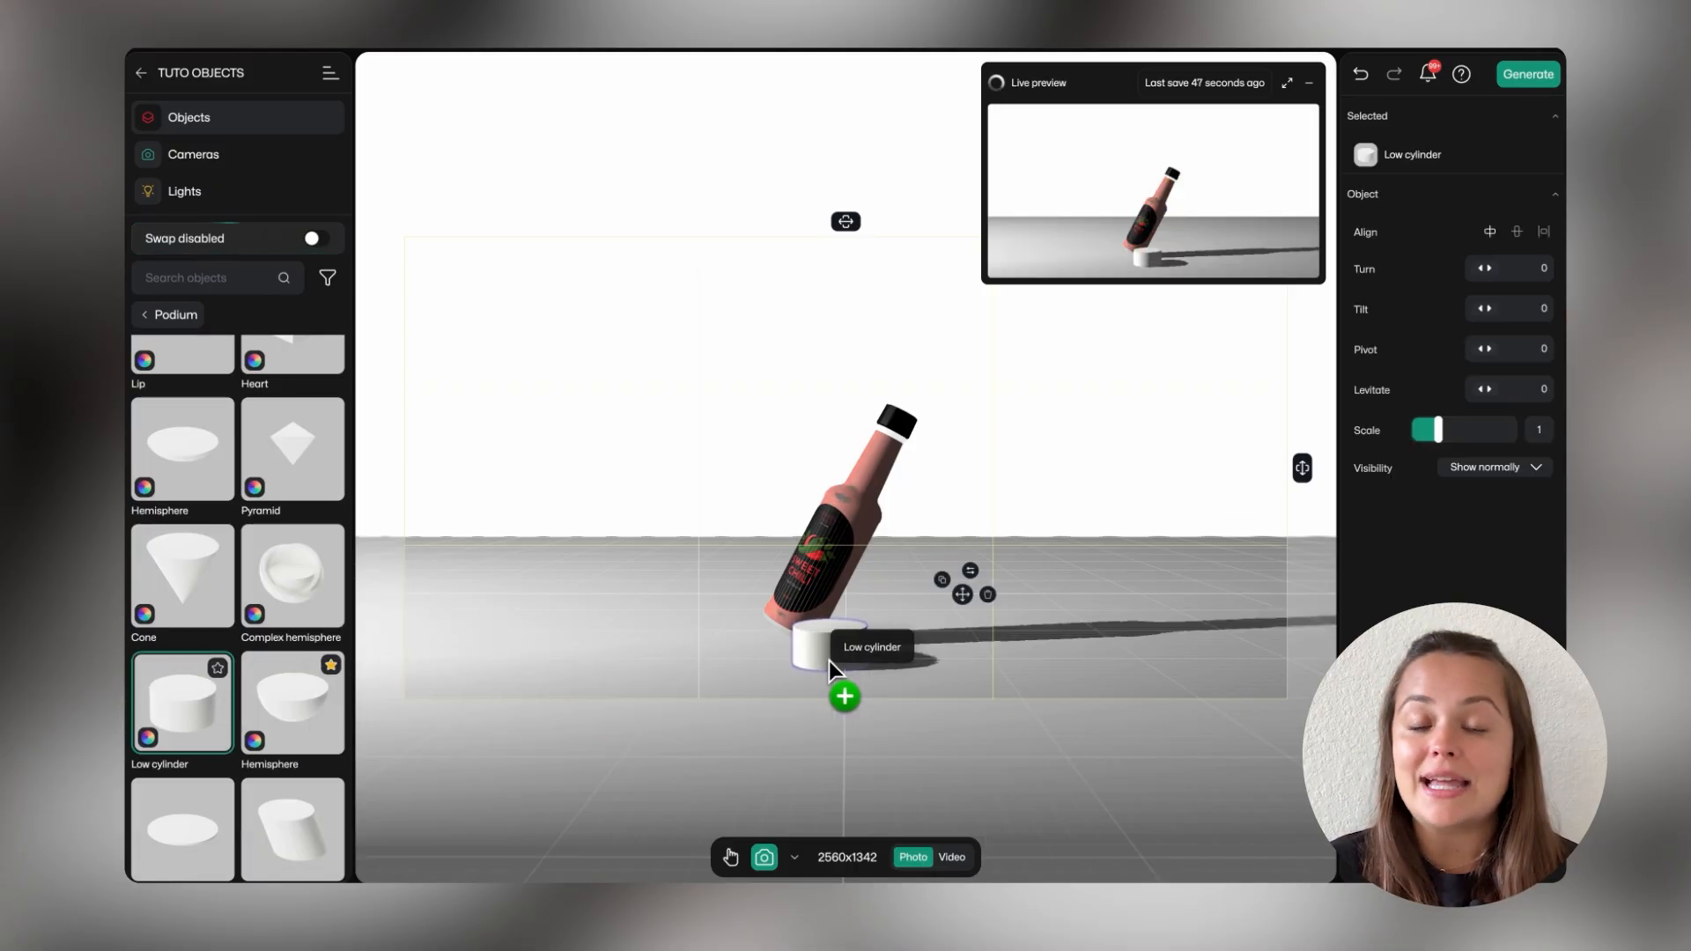
pyautogui.moveTo(828, 661); pyautogui.dragTo(833, 665)
# Enlarge the low cylinder to a scale of 2.49 and centre it in the frame.
pyautogui.moveTo(1439, 460); pyautogui.dragTo(1492, 478)
pyautogui.click(1490, 261)
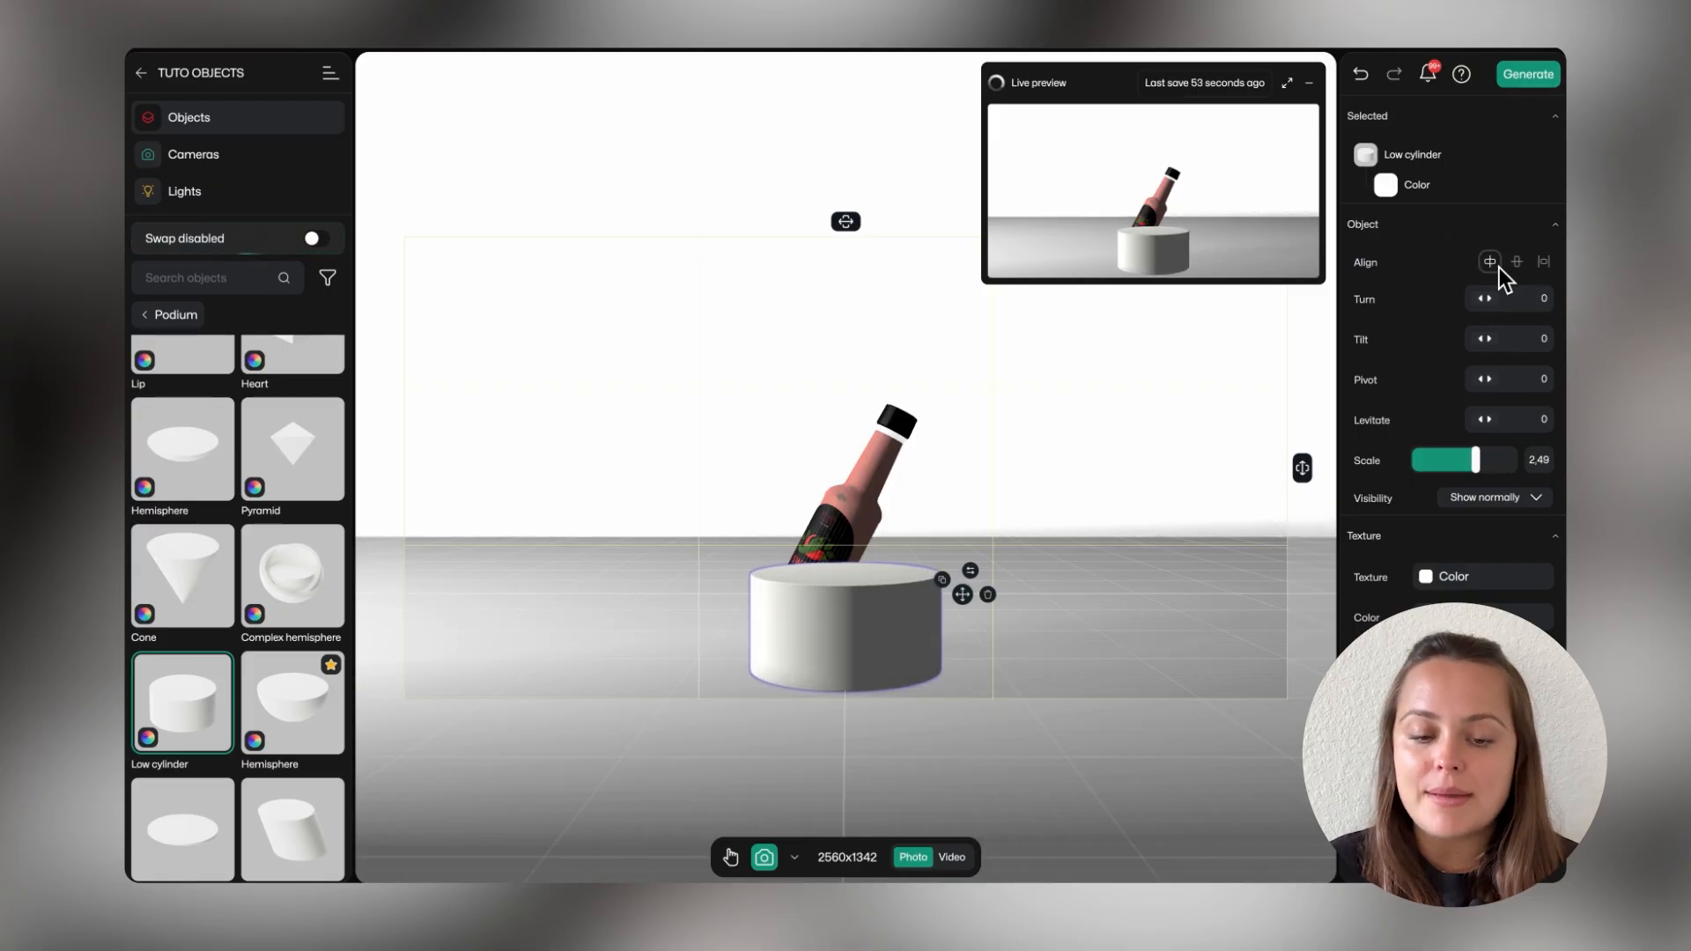
# Move the hot sauce bottle onto the top of the low cylinder.
pyautogui.click(880, 458)
pyautogui.moveTo(878, 465); pyautogui.dragTo(891, 574)
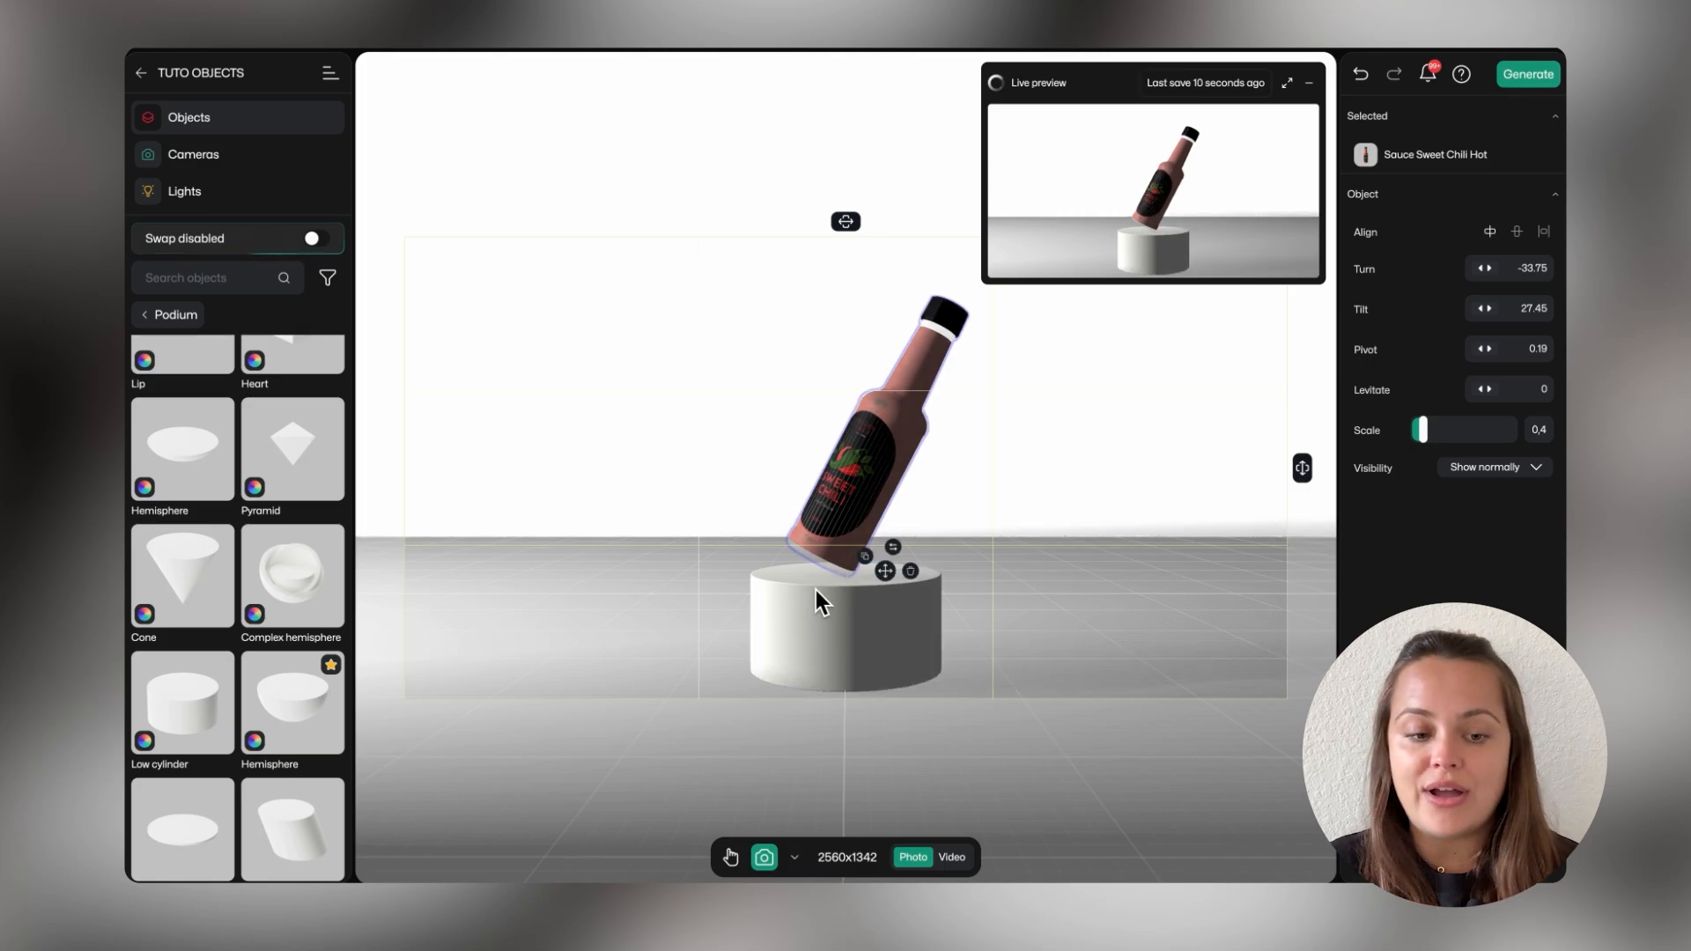
# Reposition the low cylinder farther back, centred in the frame, at a scale of 2.87.
pyautogui.click(833, 662)
pyautogui.moveTo(834, 662); pyautogui.dragTo(814, 619)
pyautogui.moveTo(1475, 460); pyautogui.dragTo(1485, 460)
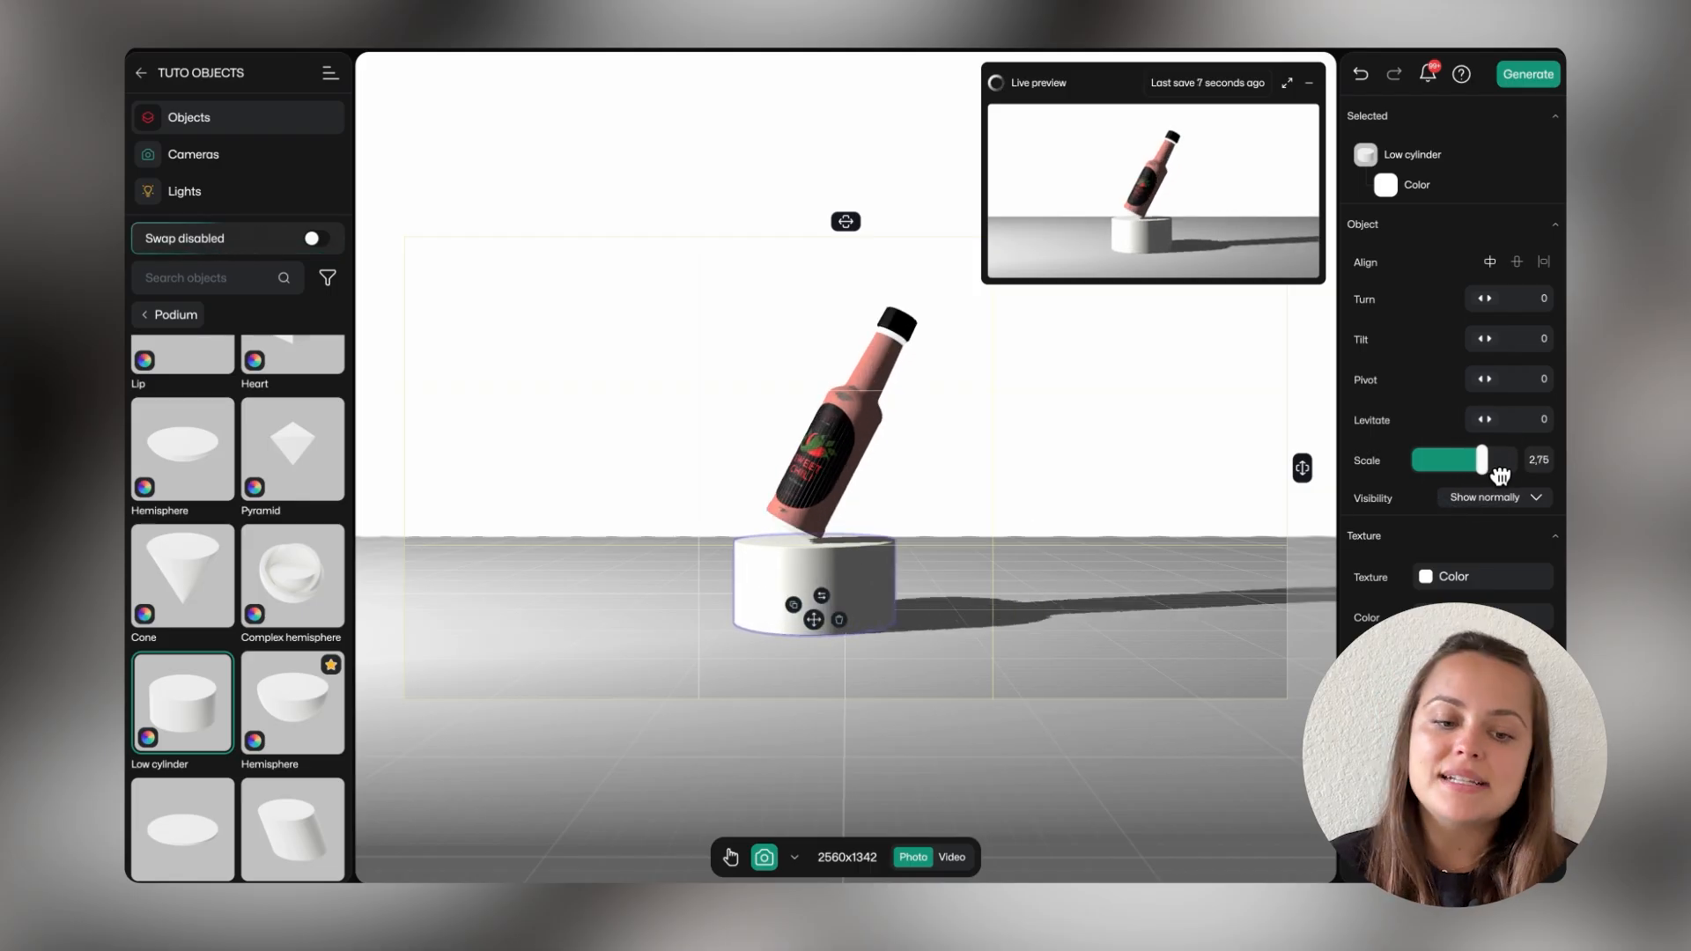
pyautogui.click(1490, 262)
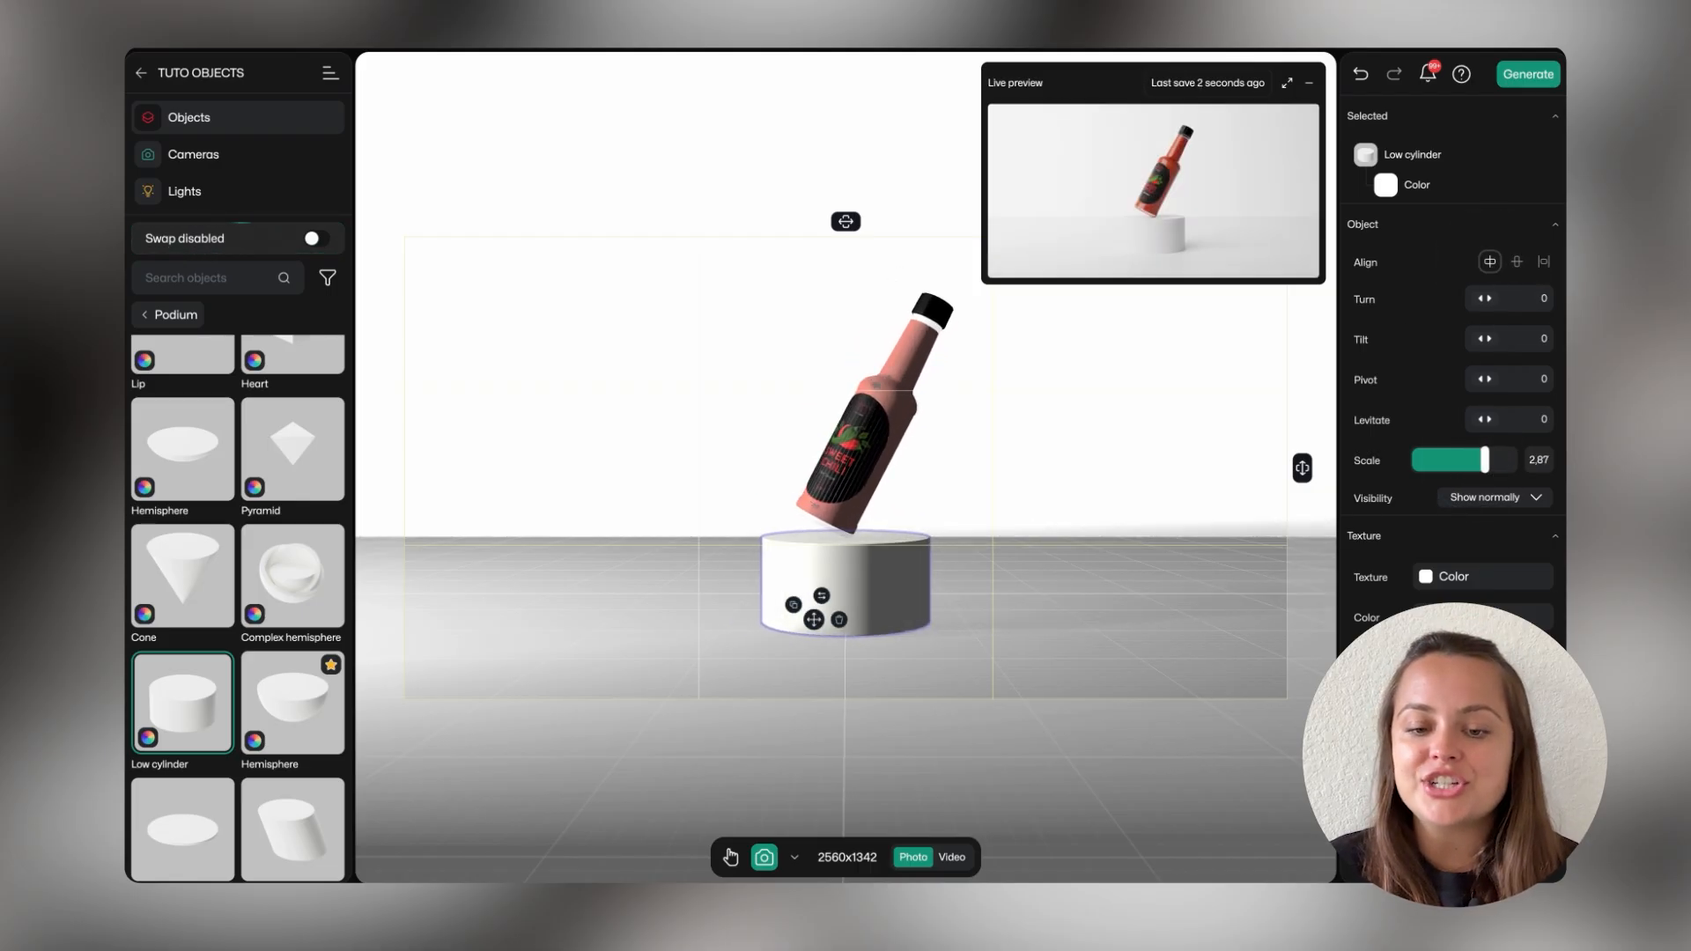
# Apply the Electric marble texture to the low cylinder.
pyautogui.click(1441, 578)
pyautogui.click(1266, 695)
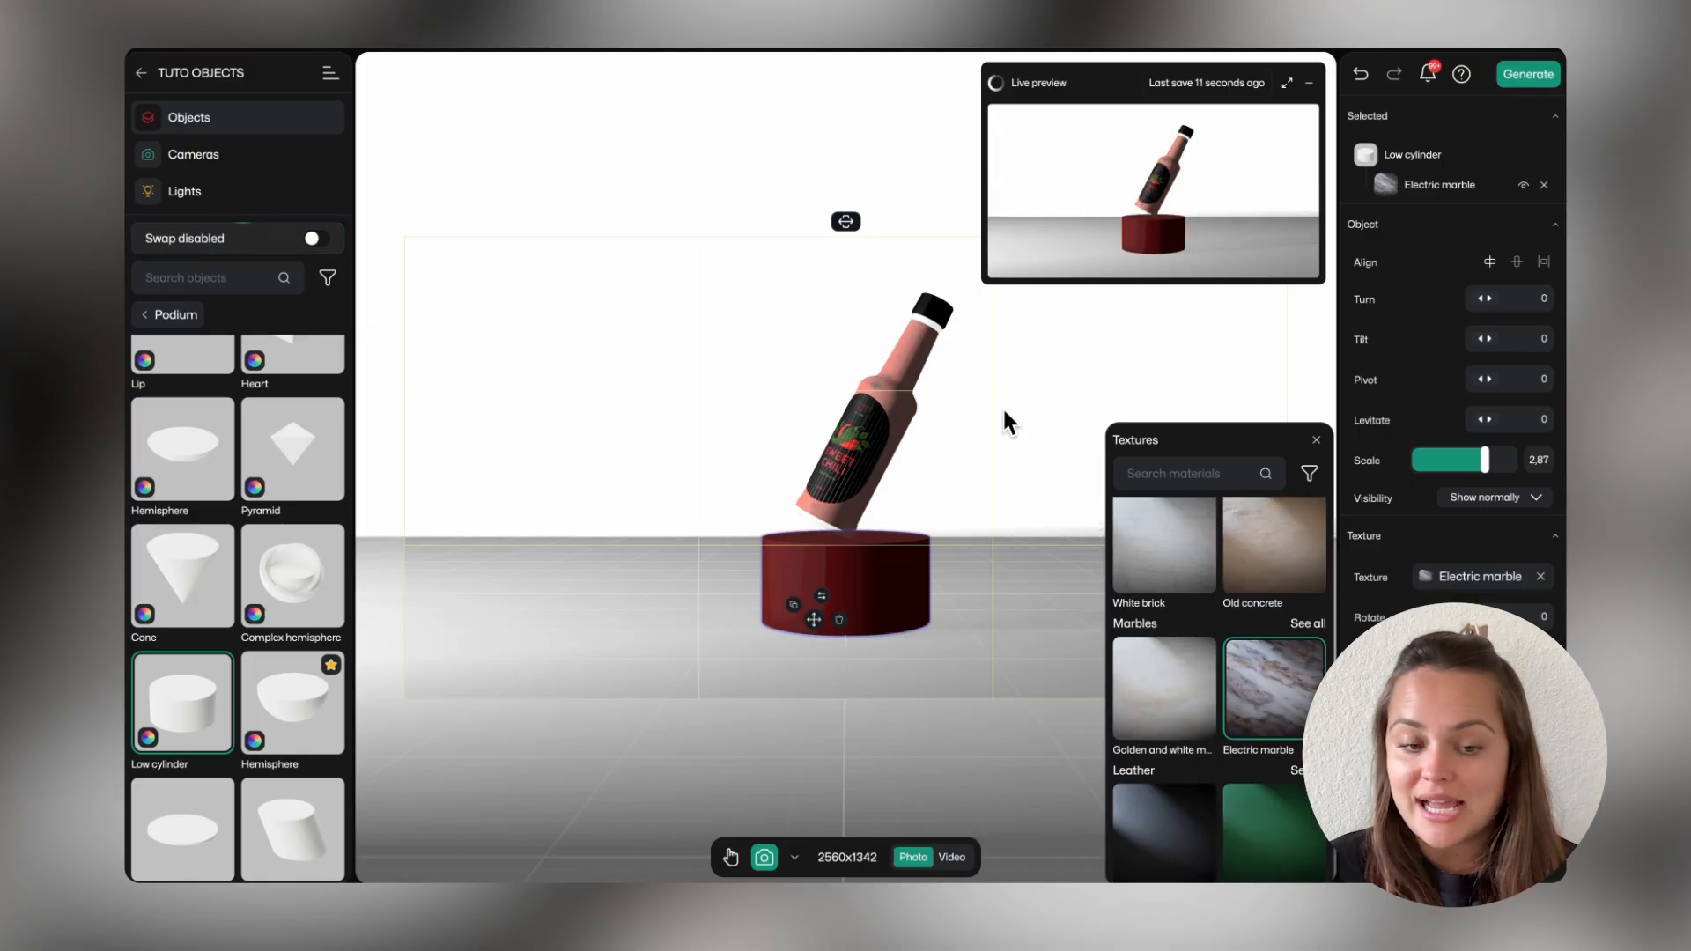
pyautogui.click(1316, 440)
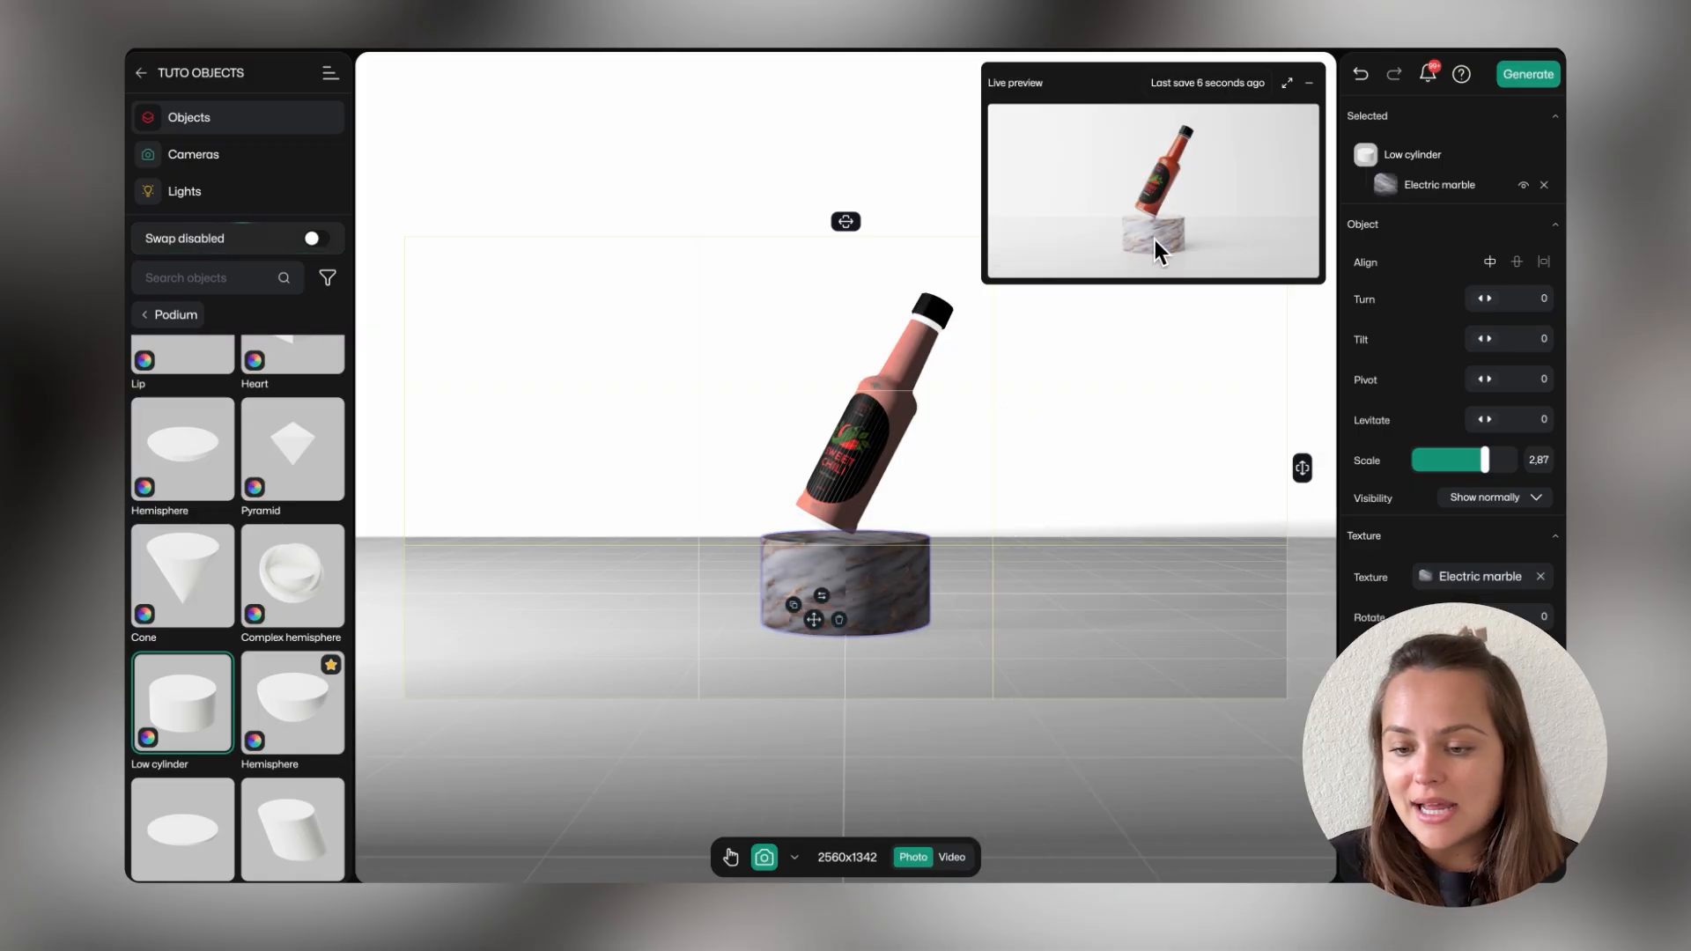
# Replace the low cylinder's Electric marble texture with a plain black colour.
pyautogui.click(1541, 576)
pyautogui.click(1426, 618)
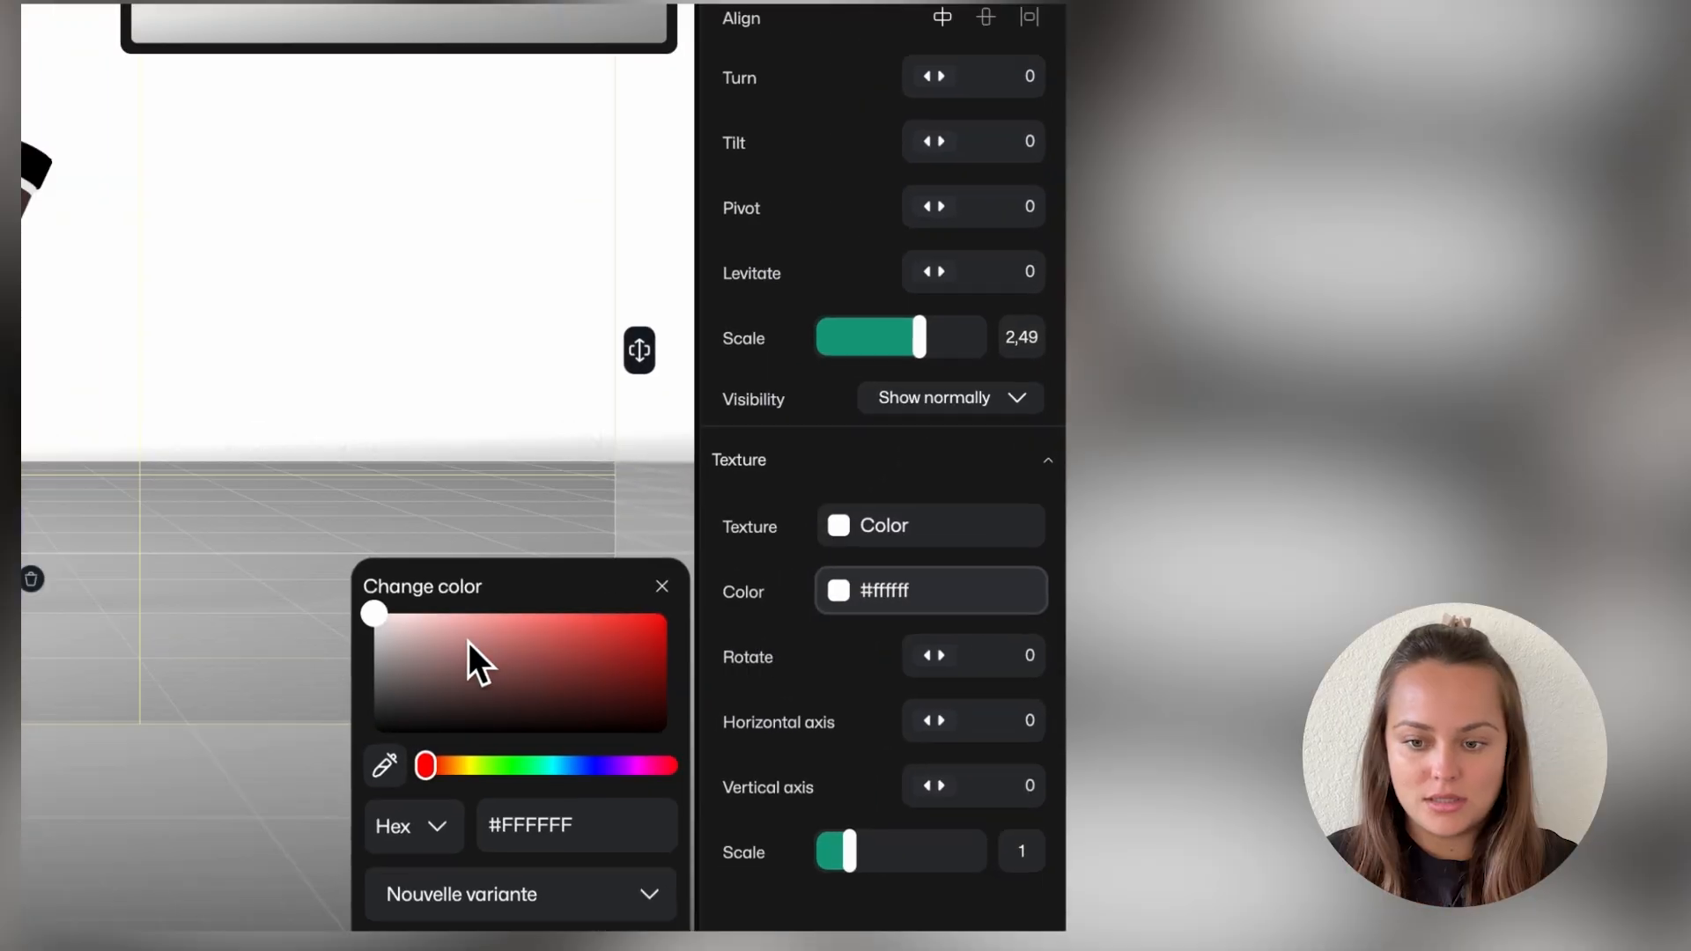
pyautogui.moveTo(468, 643); pyautogui.dragTo(336, 766)
pyautogui.click(240, 343)
# Delete the low cylinder from under the hot sauce bottle and centre the bottle horizontally in the frame, standing on the floor.
pyautogui.click(865, 487)
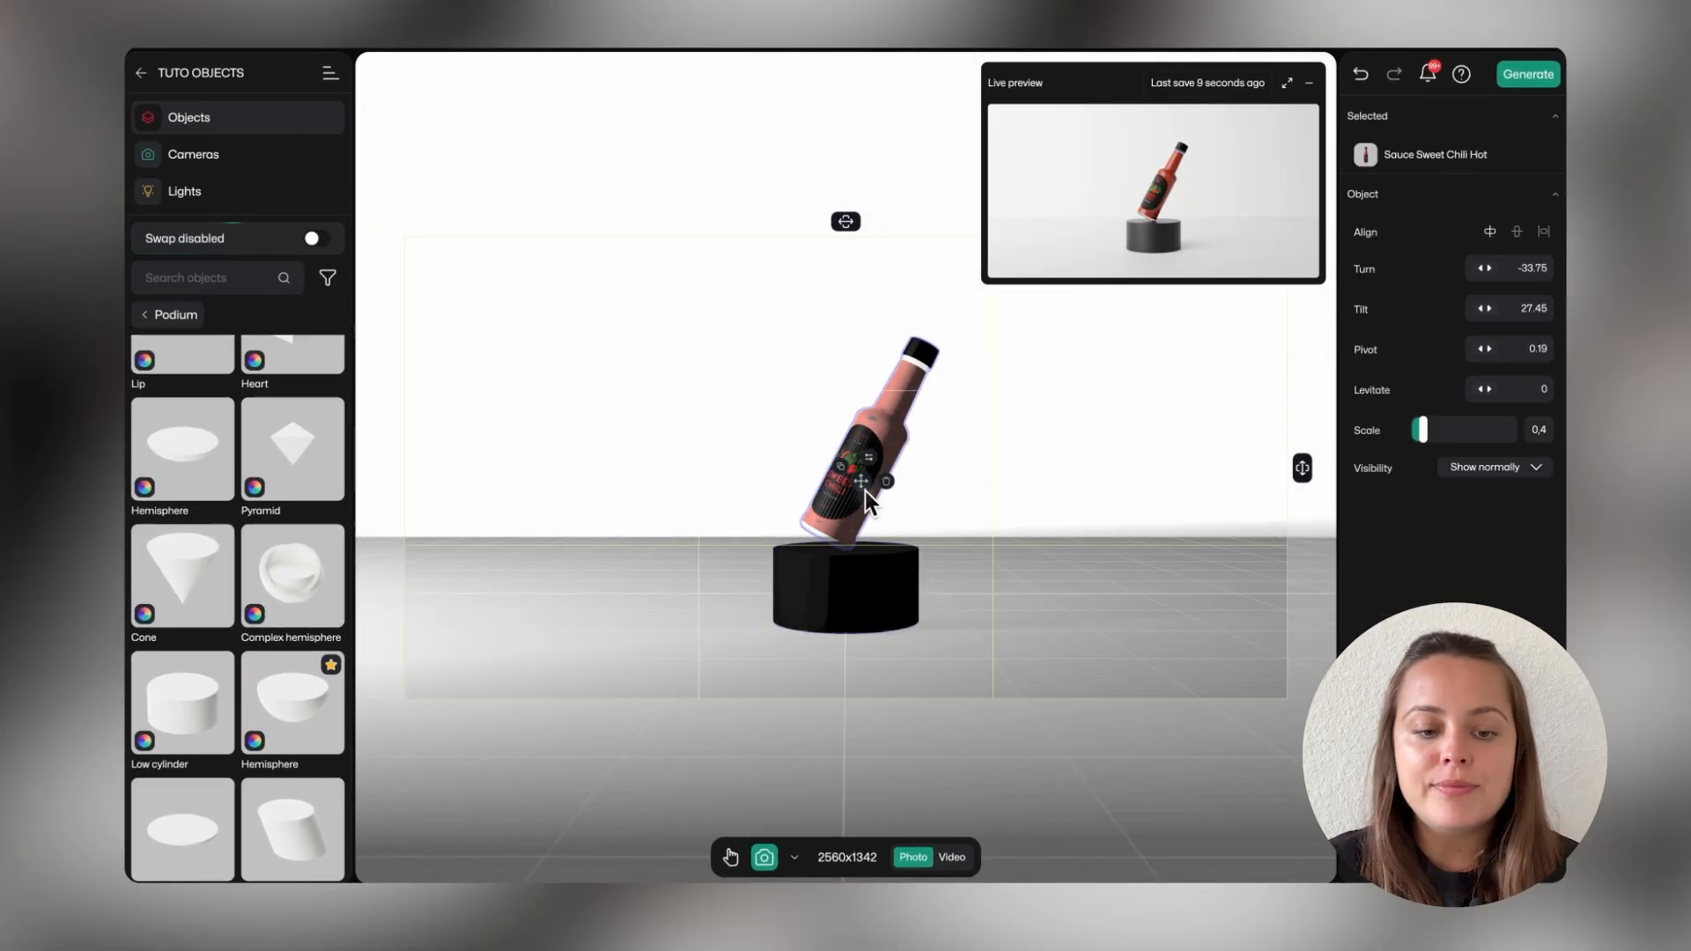
pyautogui.moveTo(865, 490); pyautogui.dragTo(1083, 617)
pyautogui.click(867, 602)
pyautogui.press('Delete')
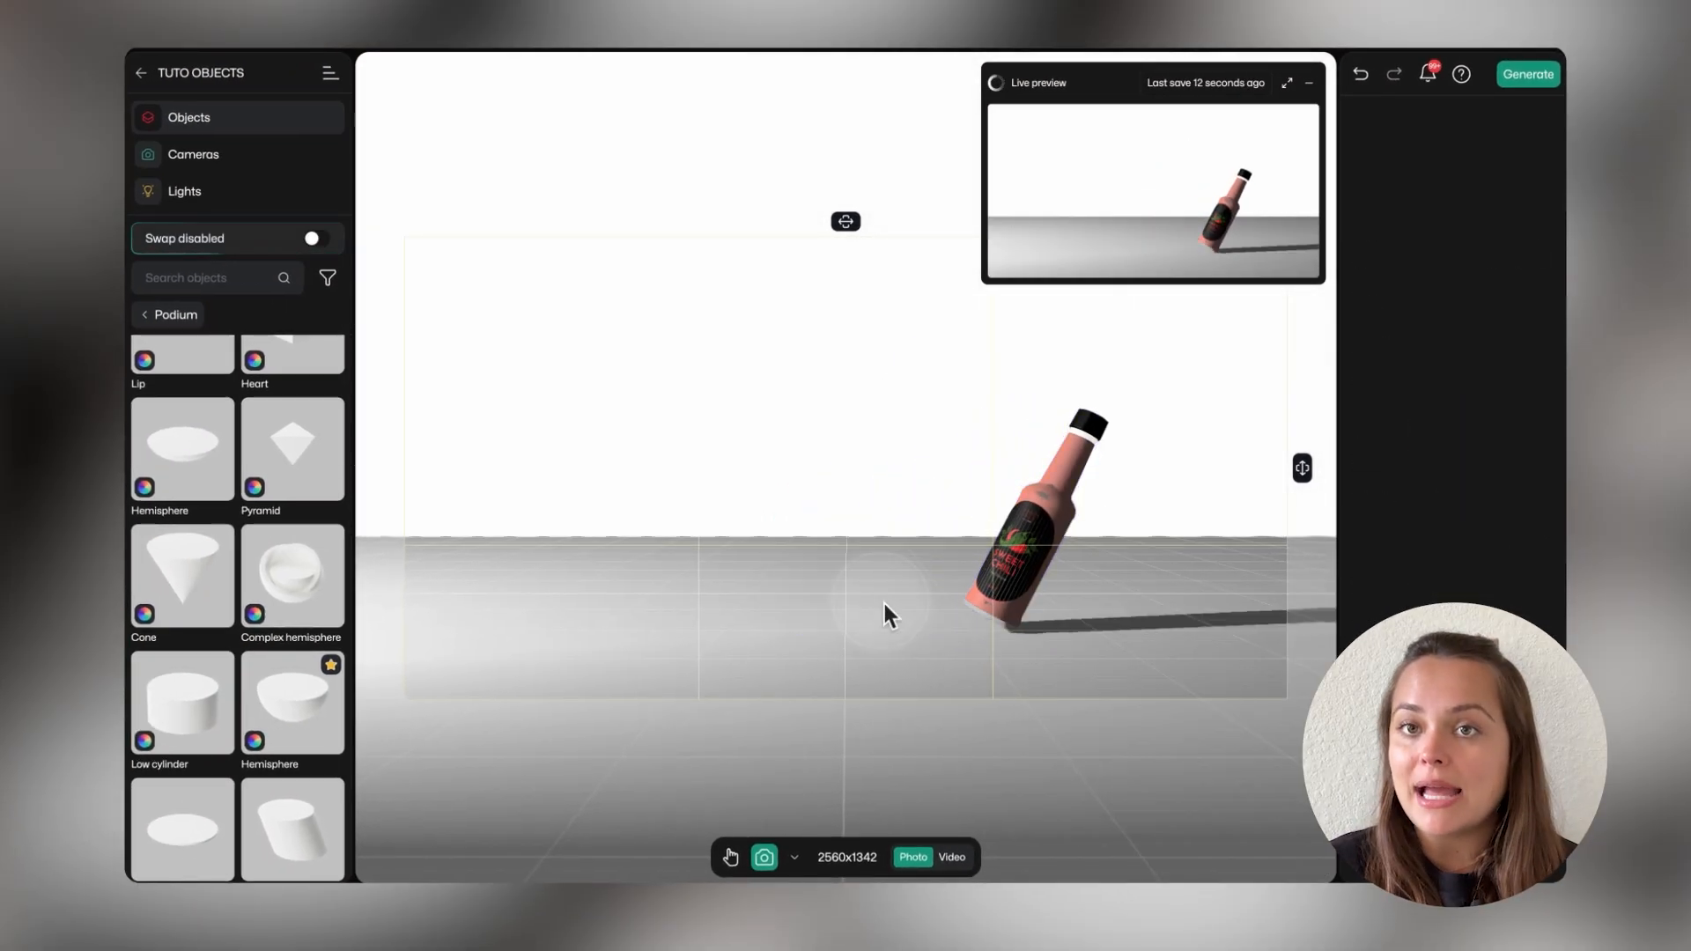
pyautogui.click(1004, 568)
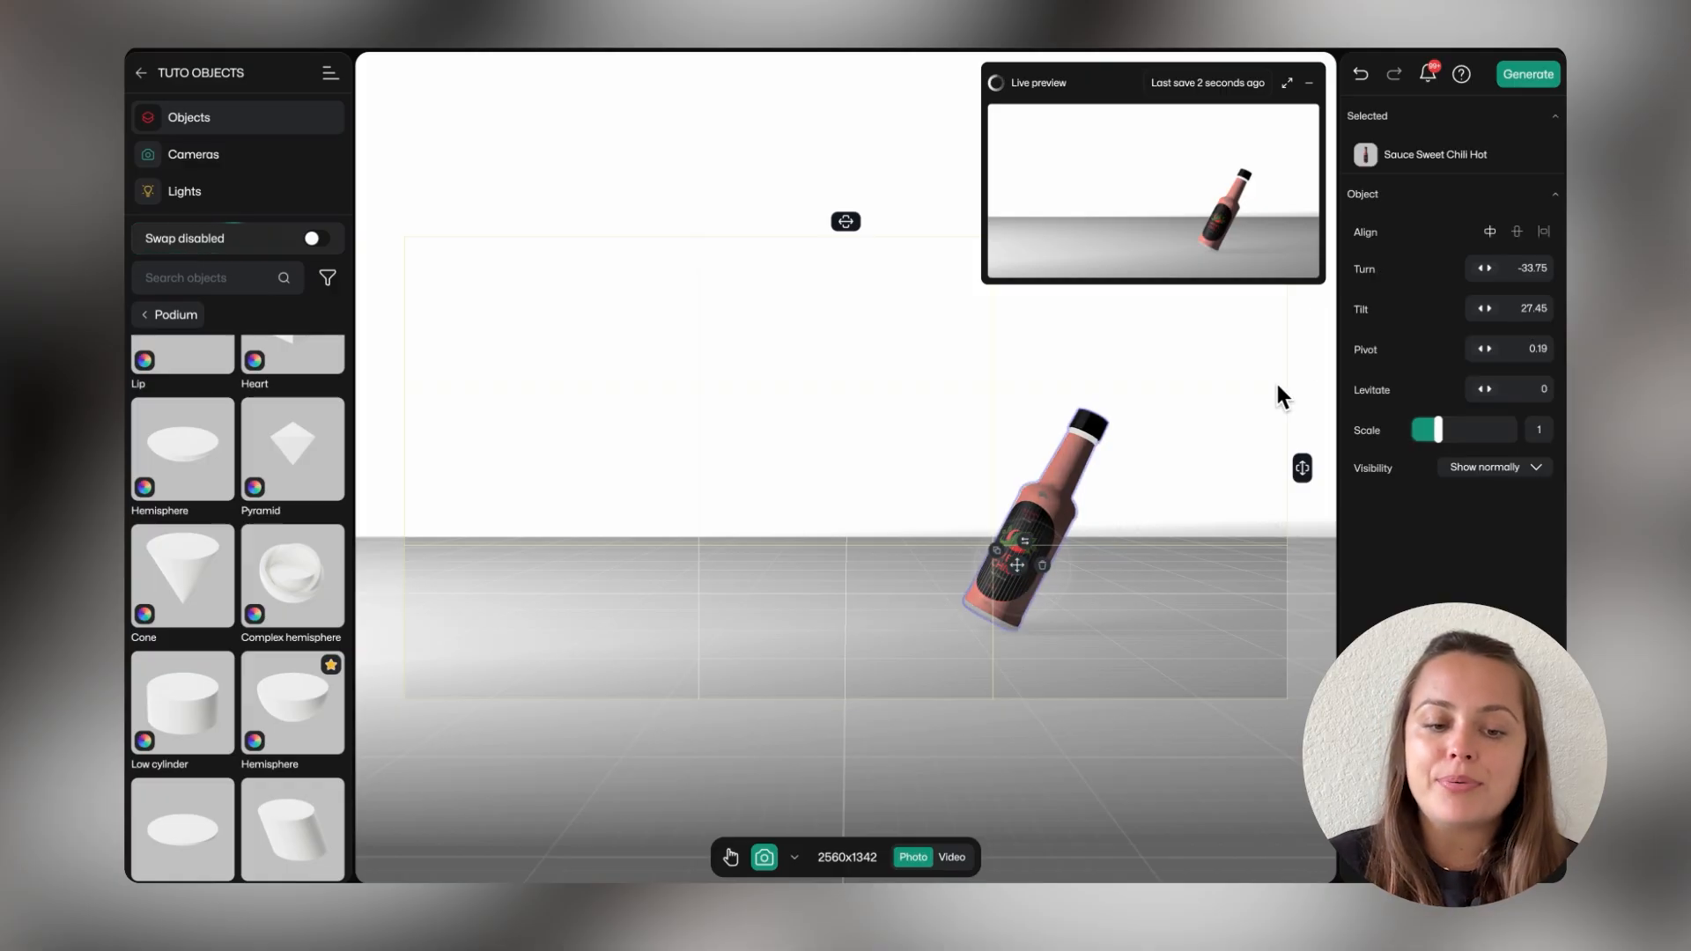
pyautogui.click(1490, 232)
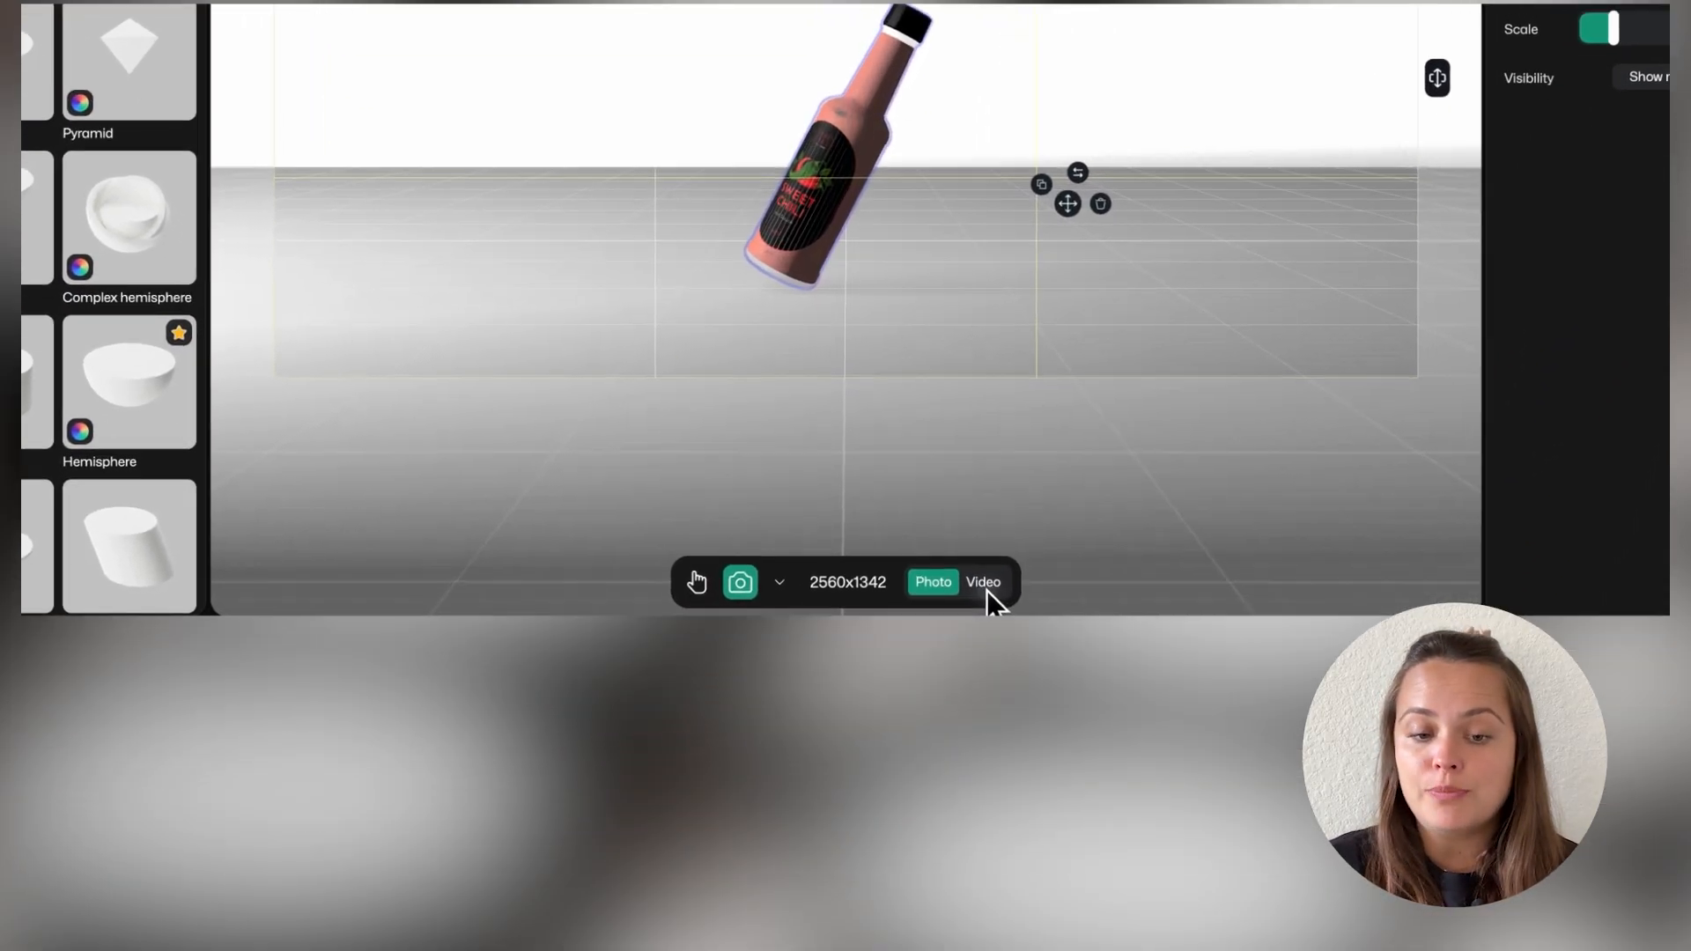
# In video mode, give the hot sauce bottle the public 360° ease out animation and play it back.
pyautogui.click(953, 857)
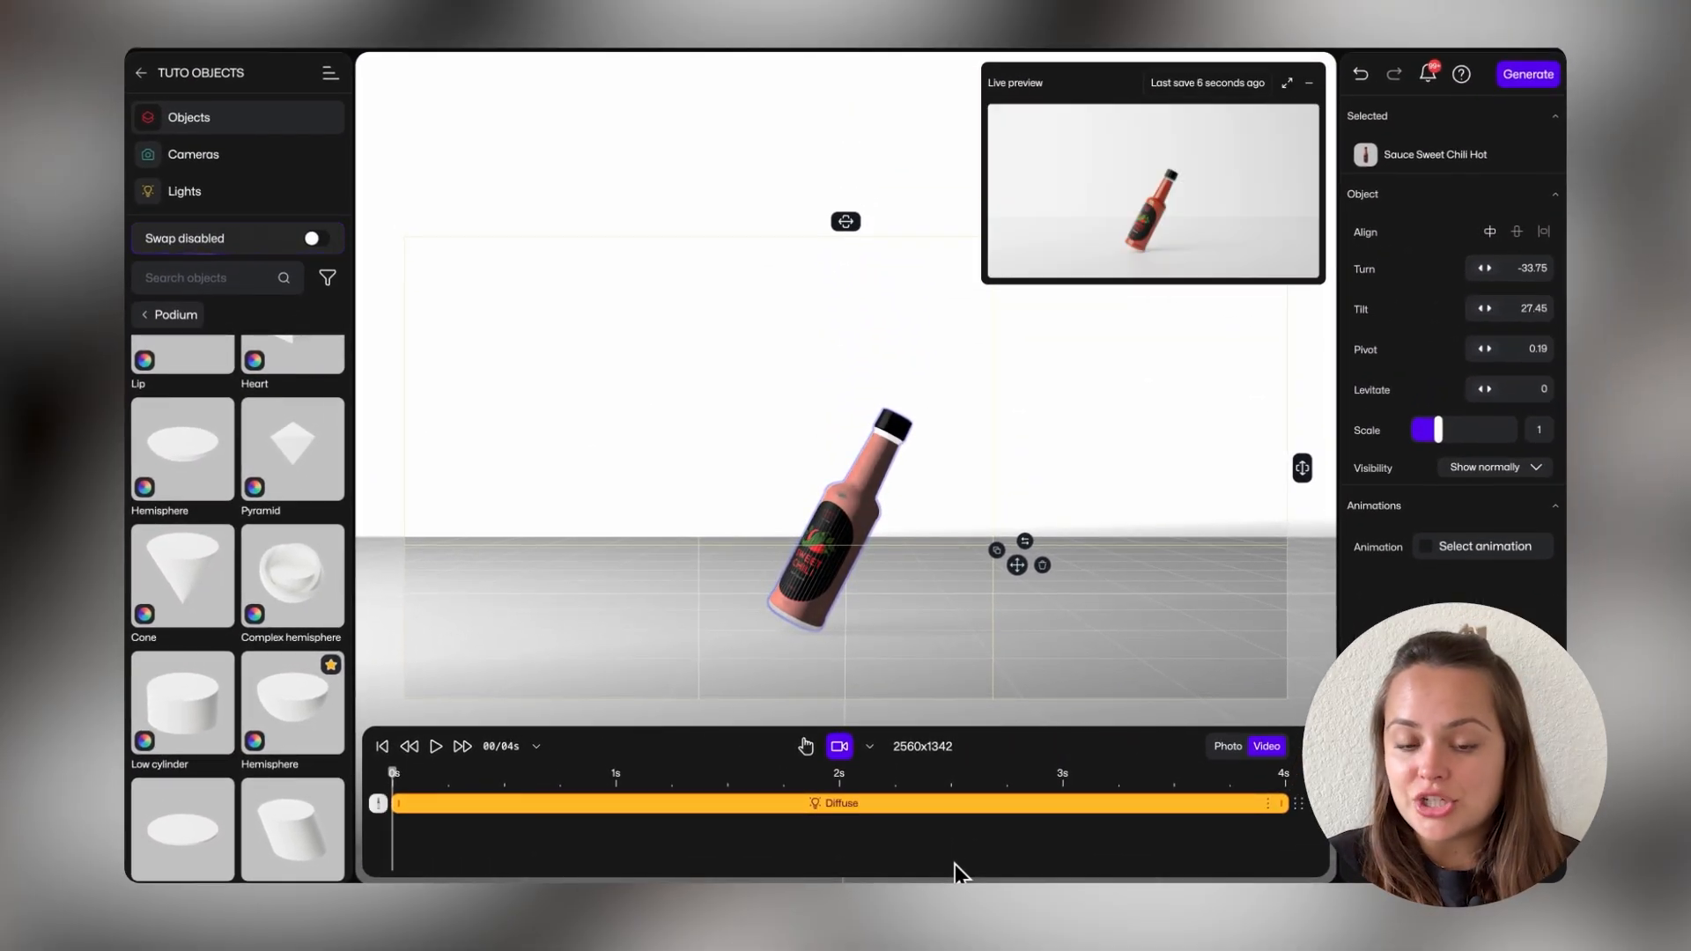
pyautogui.click(1473, 567)
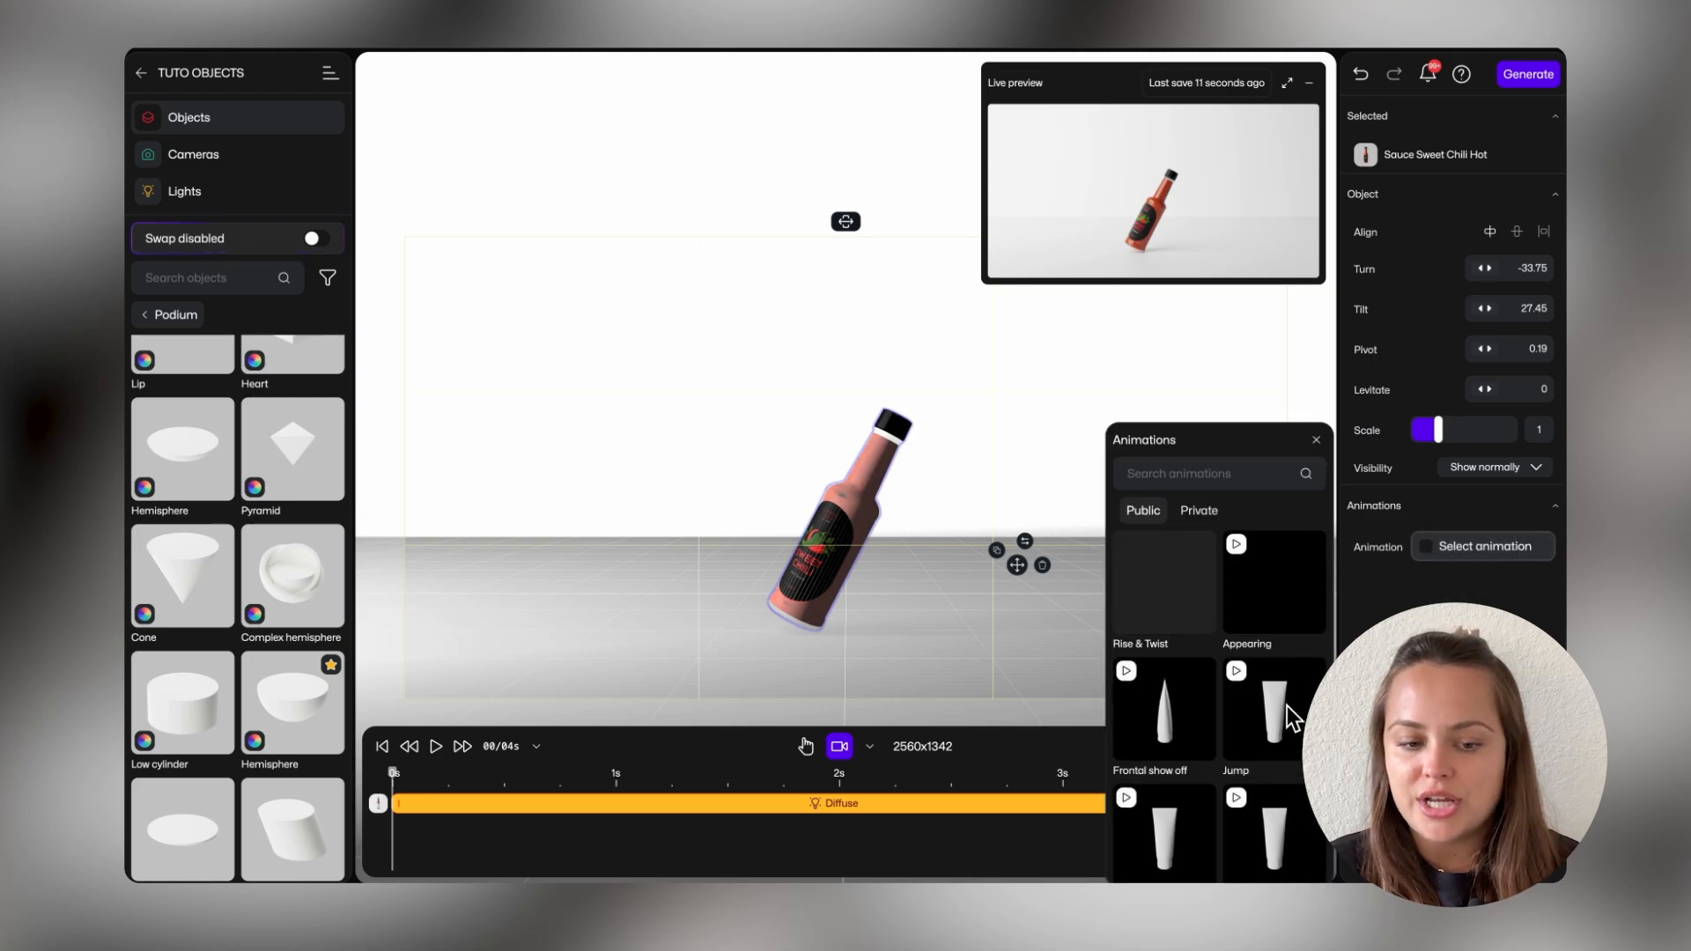
pyautogui.scroll(-5, 1292, 731)
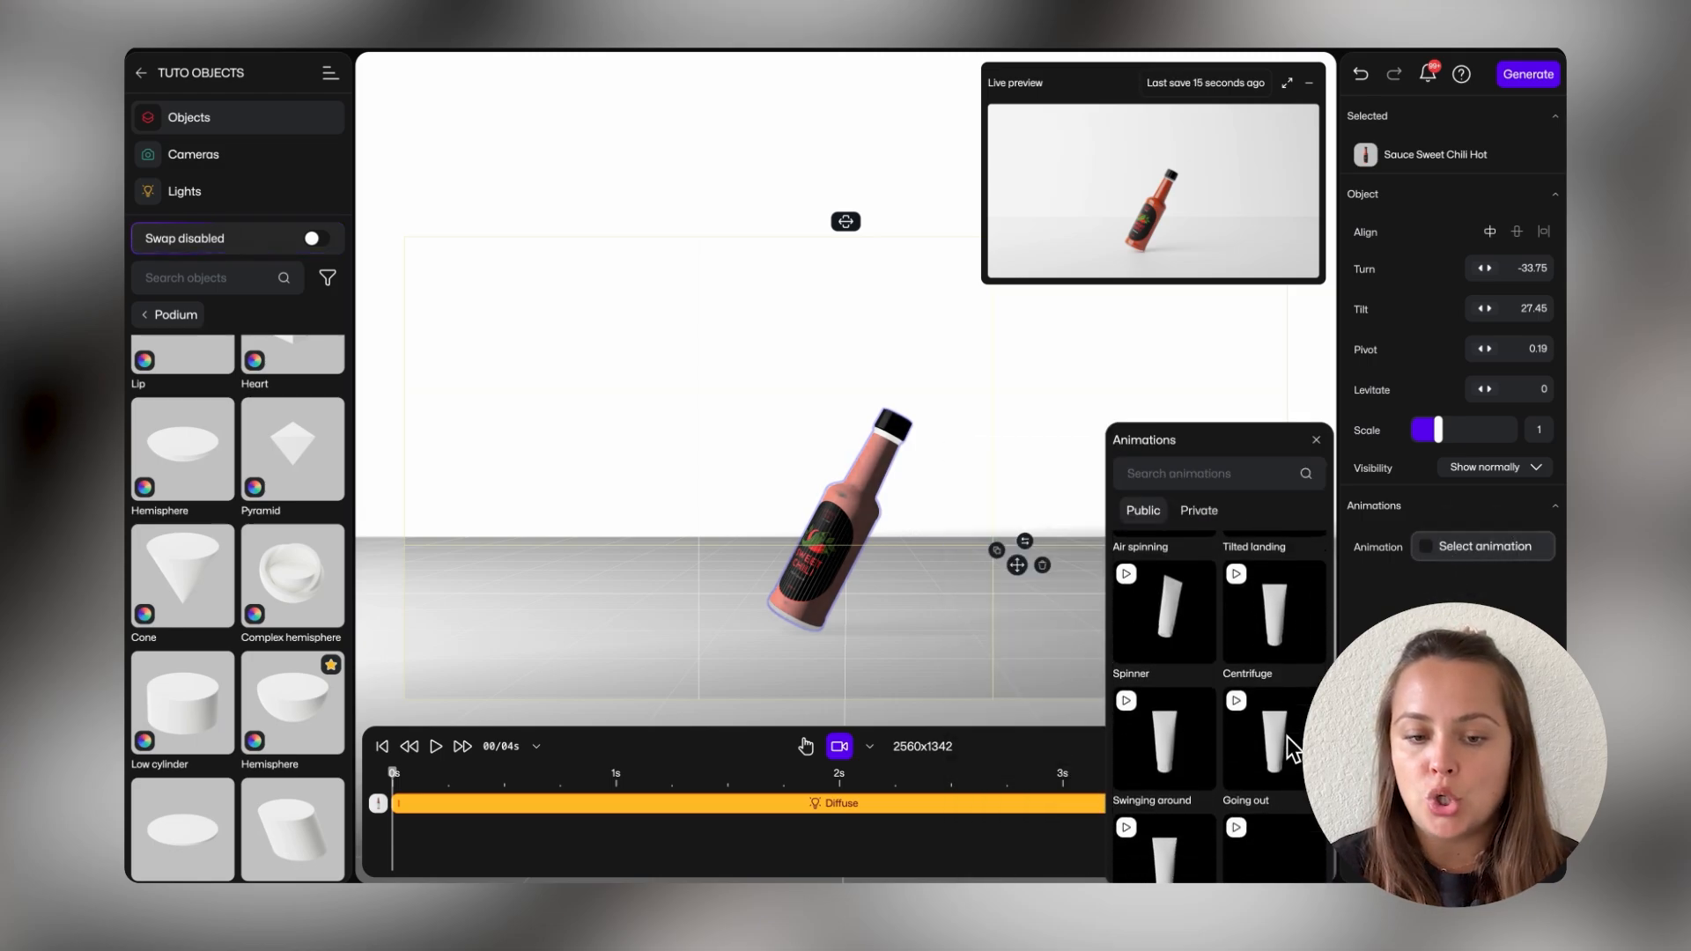
pyautogui.scroll(-5, 1292, 748)
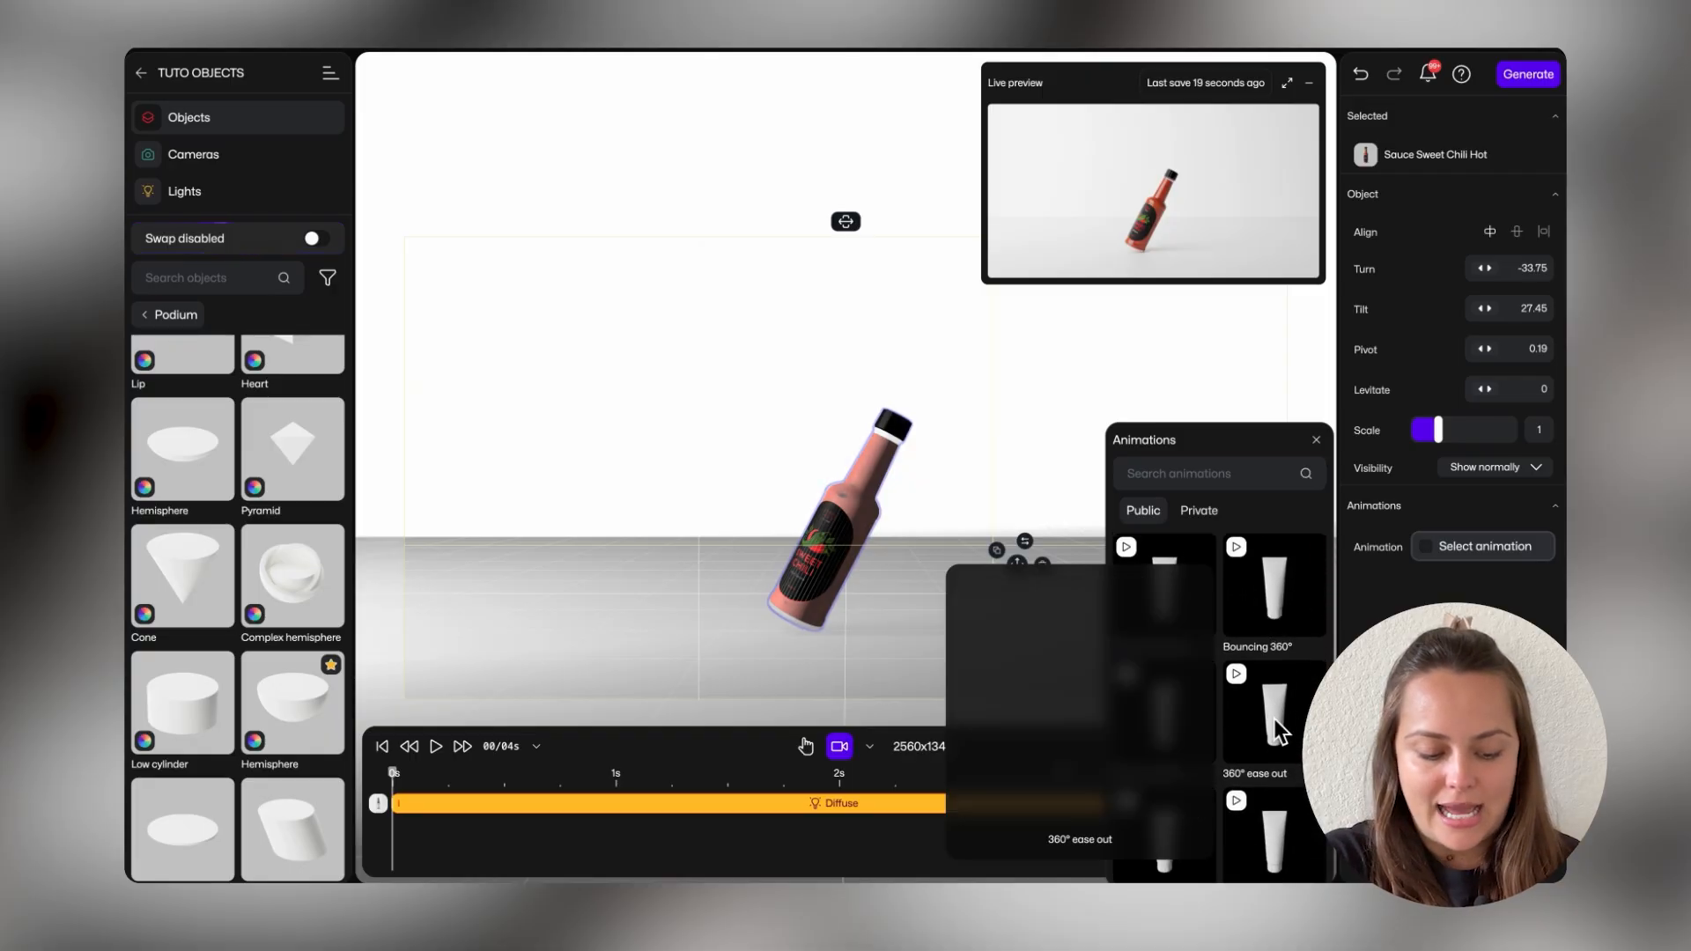
pyautogui.click(1278, 731)
pyautogui.click(1316, 439)
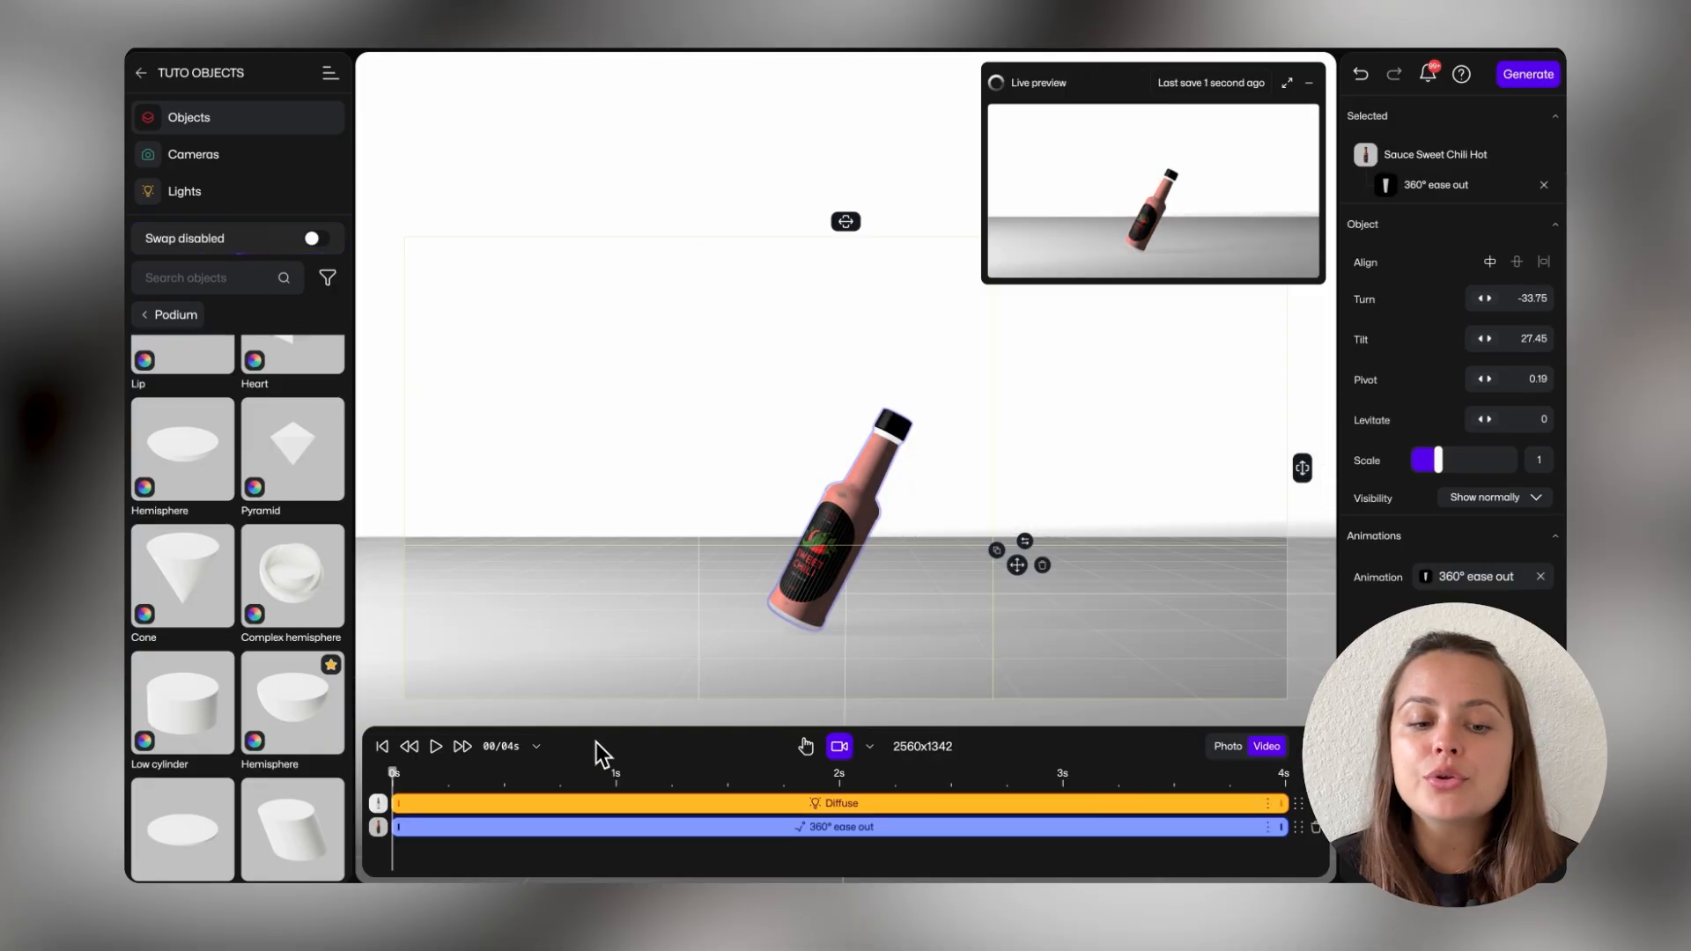
pyautogui.click(435, 747)
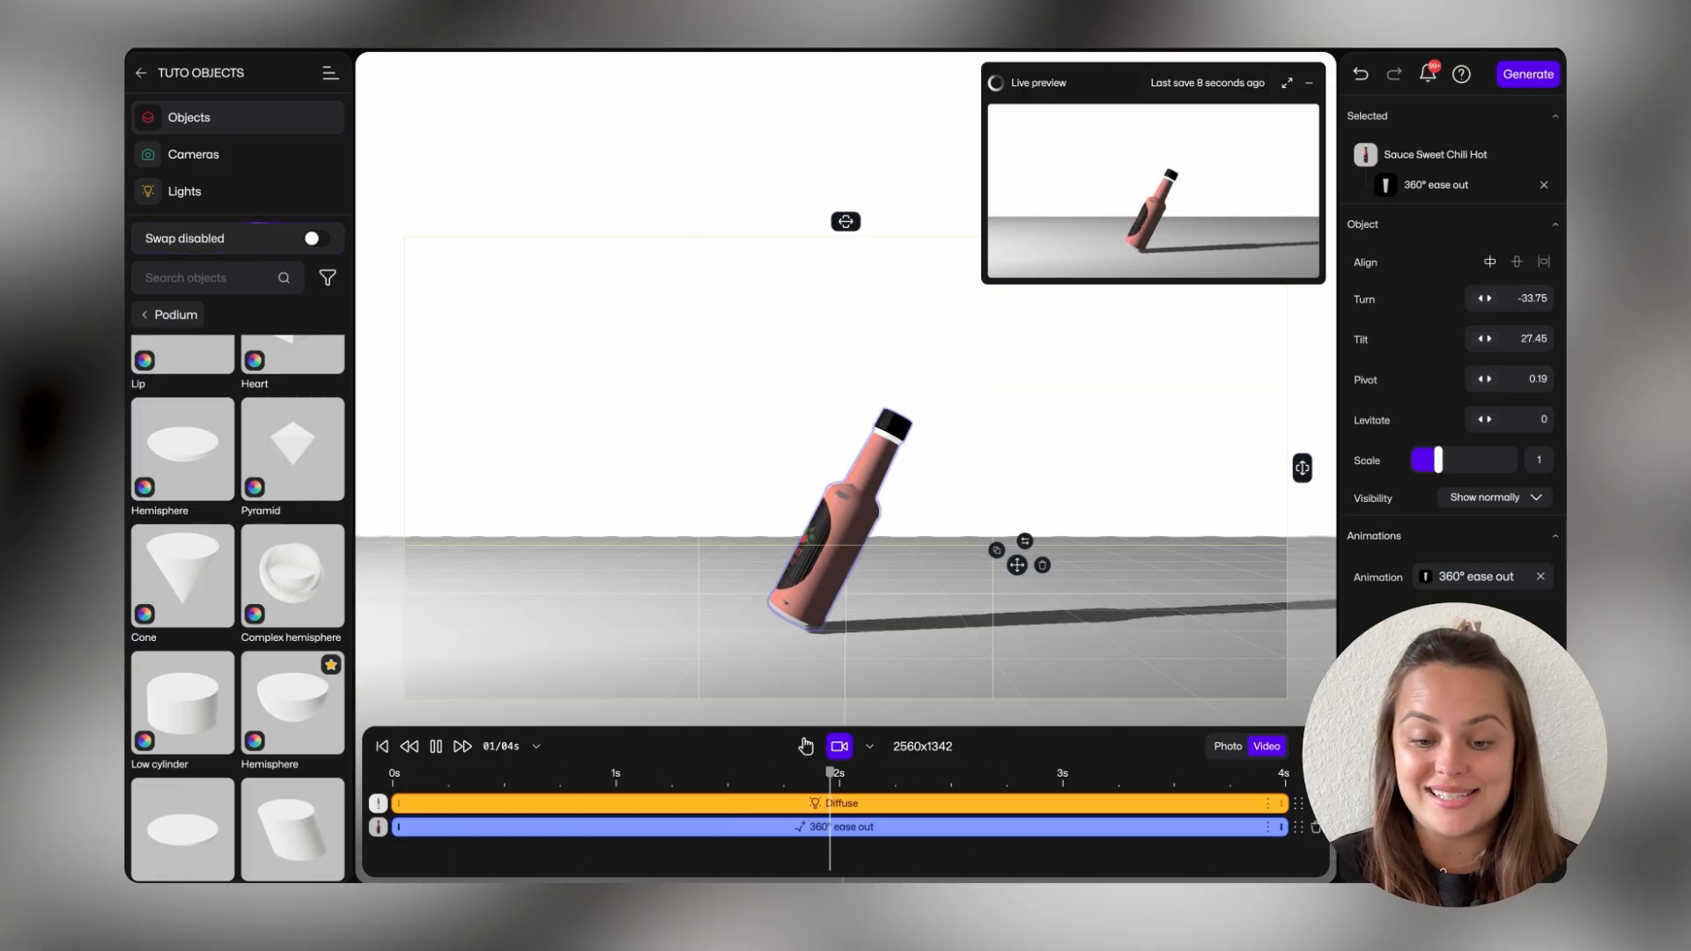
pyautogui.click(436, 746)
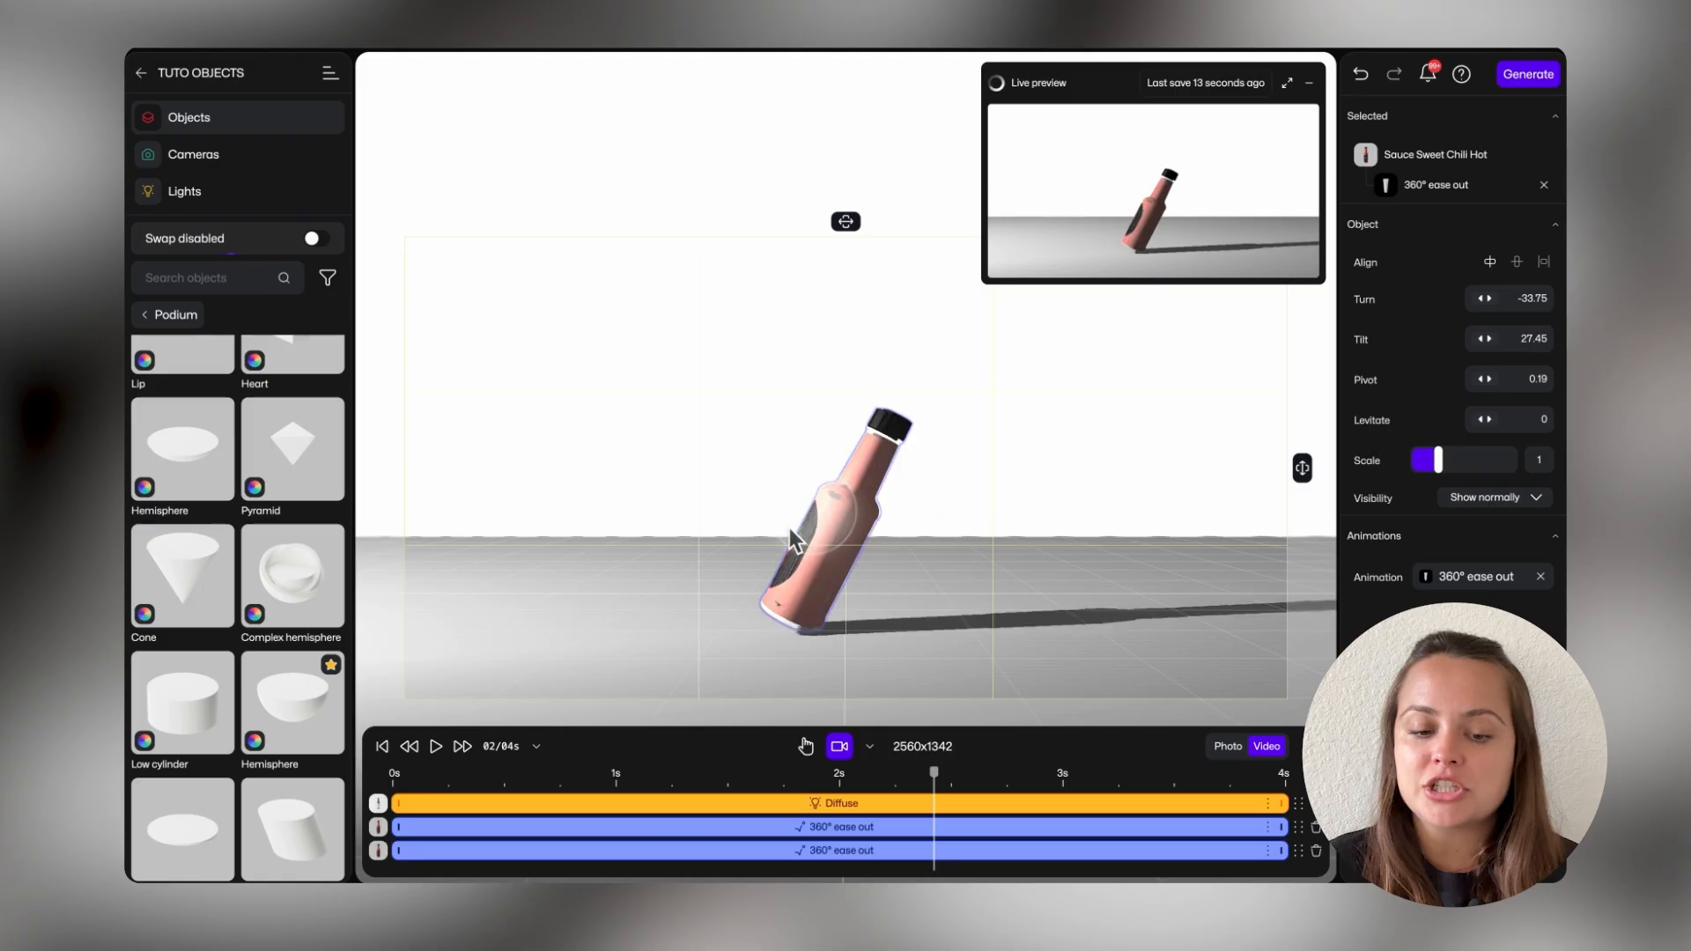
# Duplicate the animated bottle to both sides of the original, with the right copy turned to -65.91, and play the animation.
pyautogui.keyDown('alt'); pyautogui.moveTo(793, 539); pyautogui.dragTo(703, 559); pyautogui.keyUp('alt')
pyautogui.keyDown('alt'); pyautogui.moveTo(834, 509); pyautogui.dragTo(962, 484); pyautogui.keyUp('alt')
pyautogui.keyDown('alt'); pyautogui.moveTo(963, 484); pyautogui.dragTo(955, 486); pyautogui.keyUp('alt')
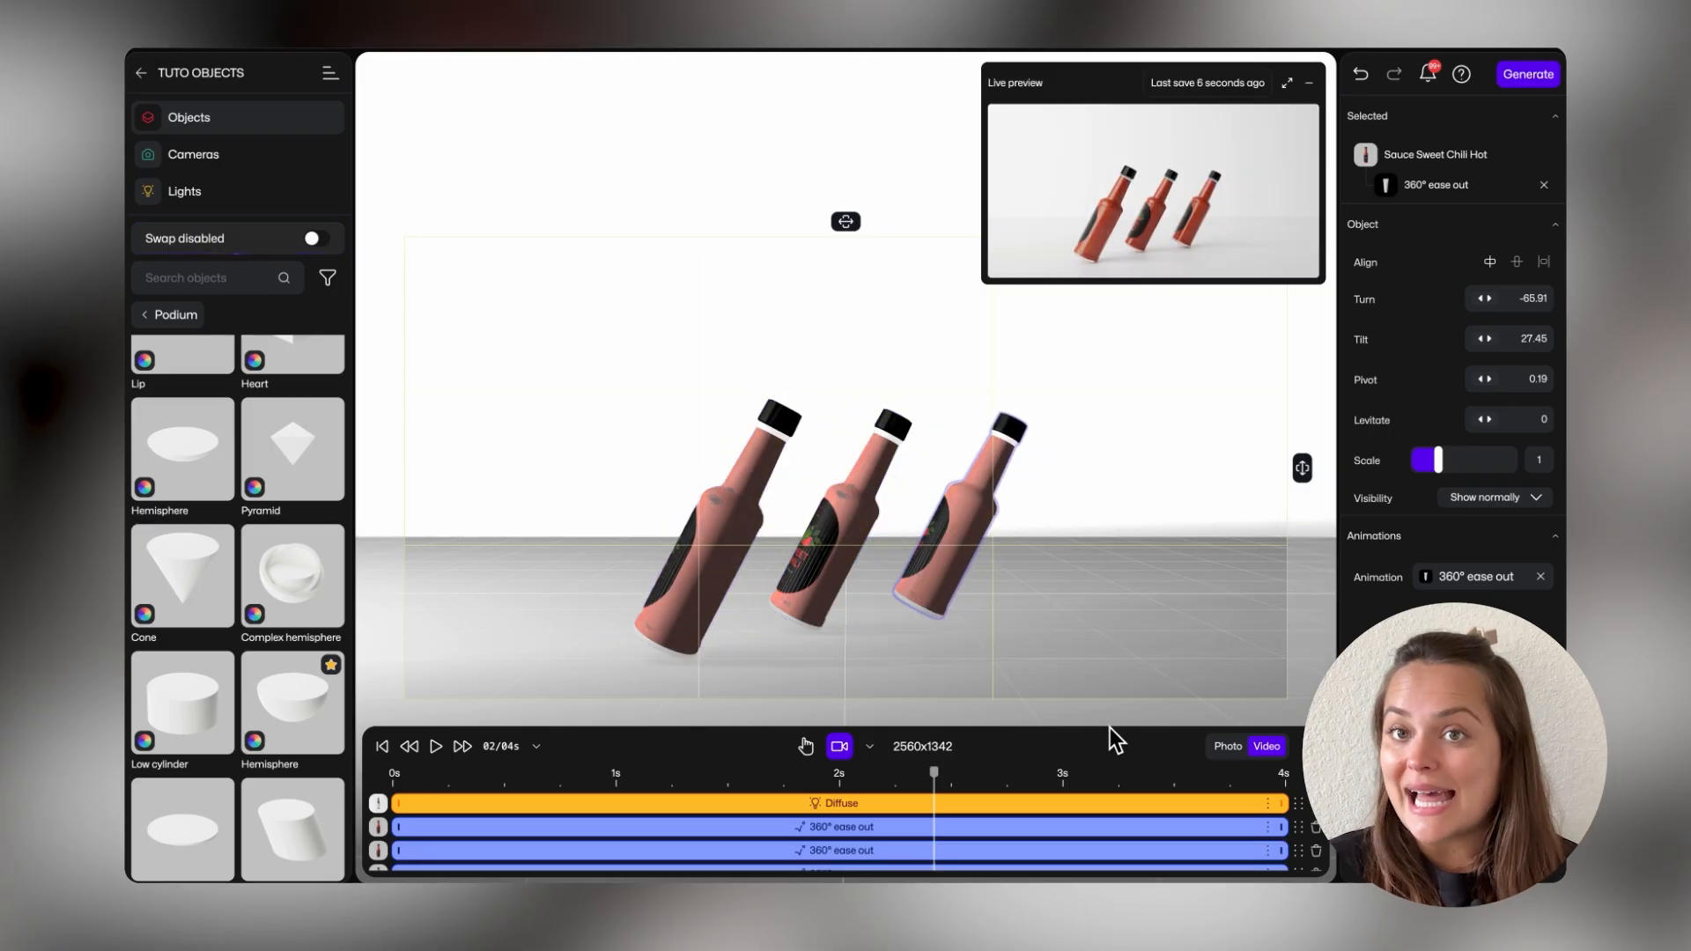
pyautogui.click(435, 747)
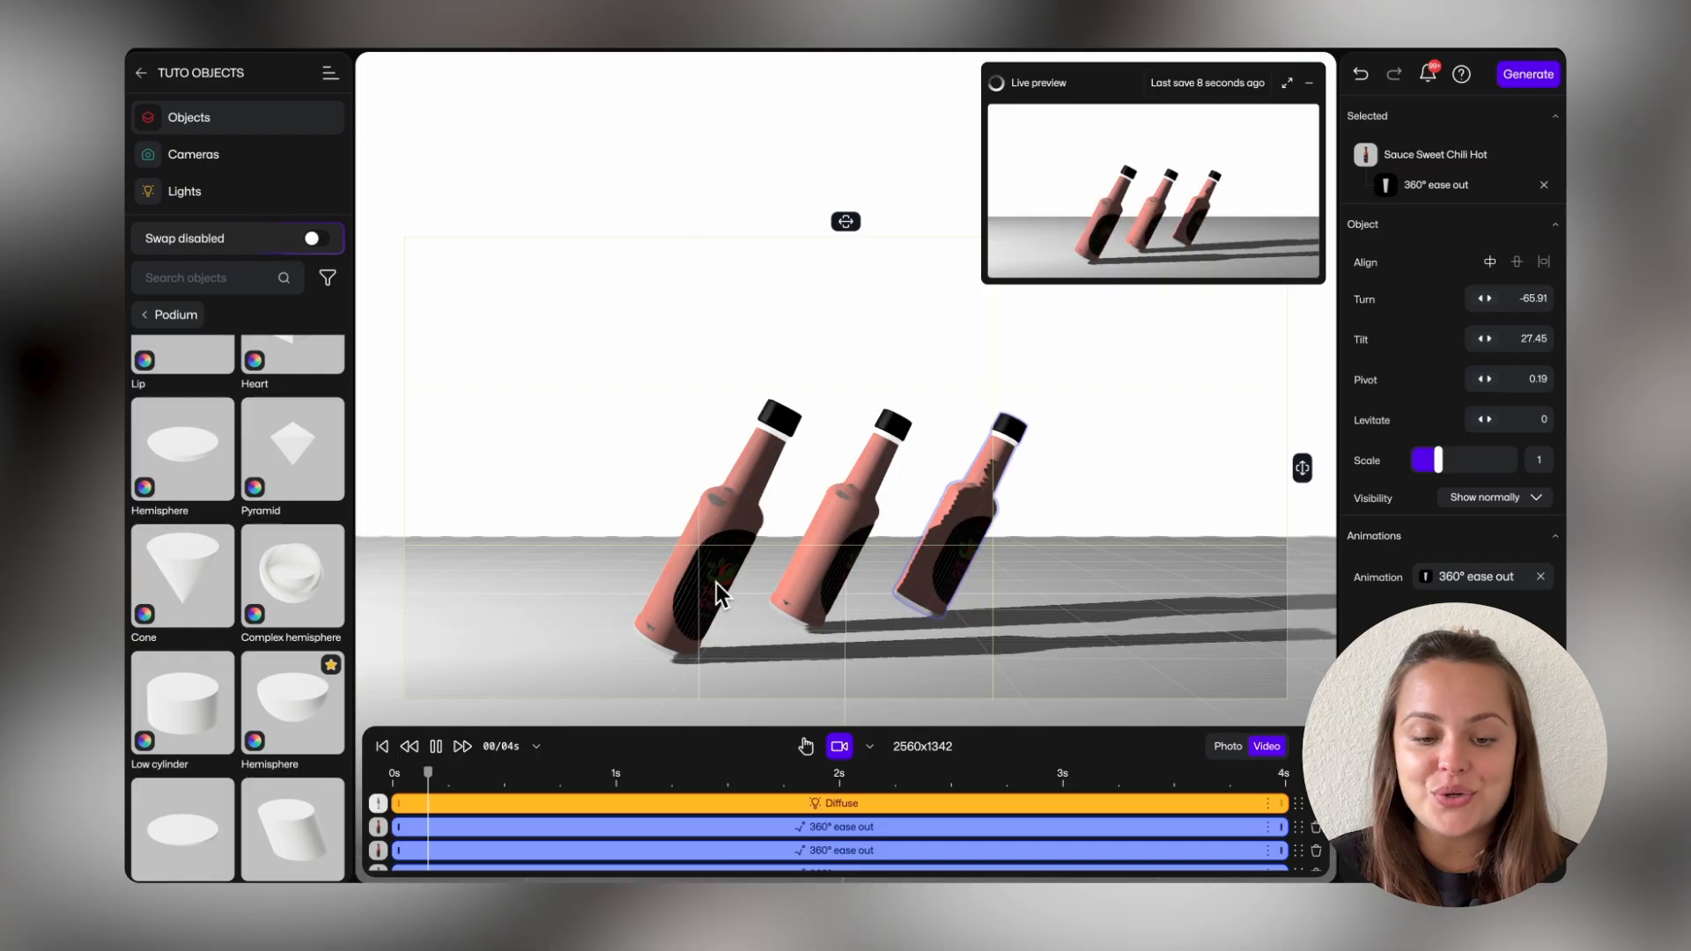
pyautogui.click(435, 747)
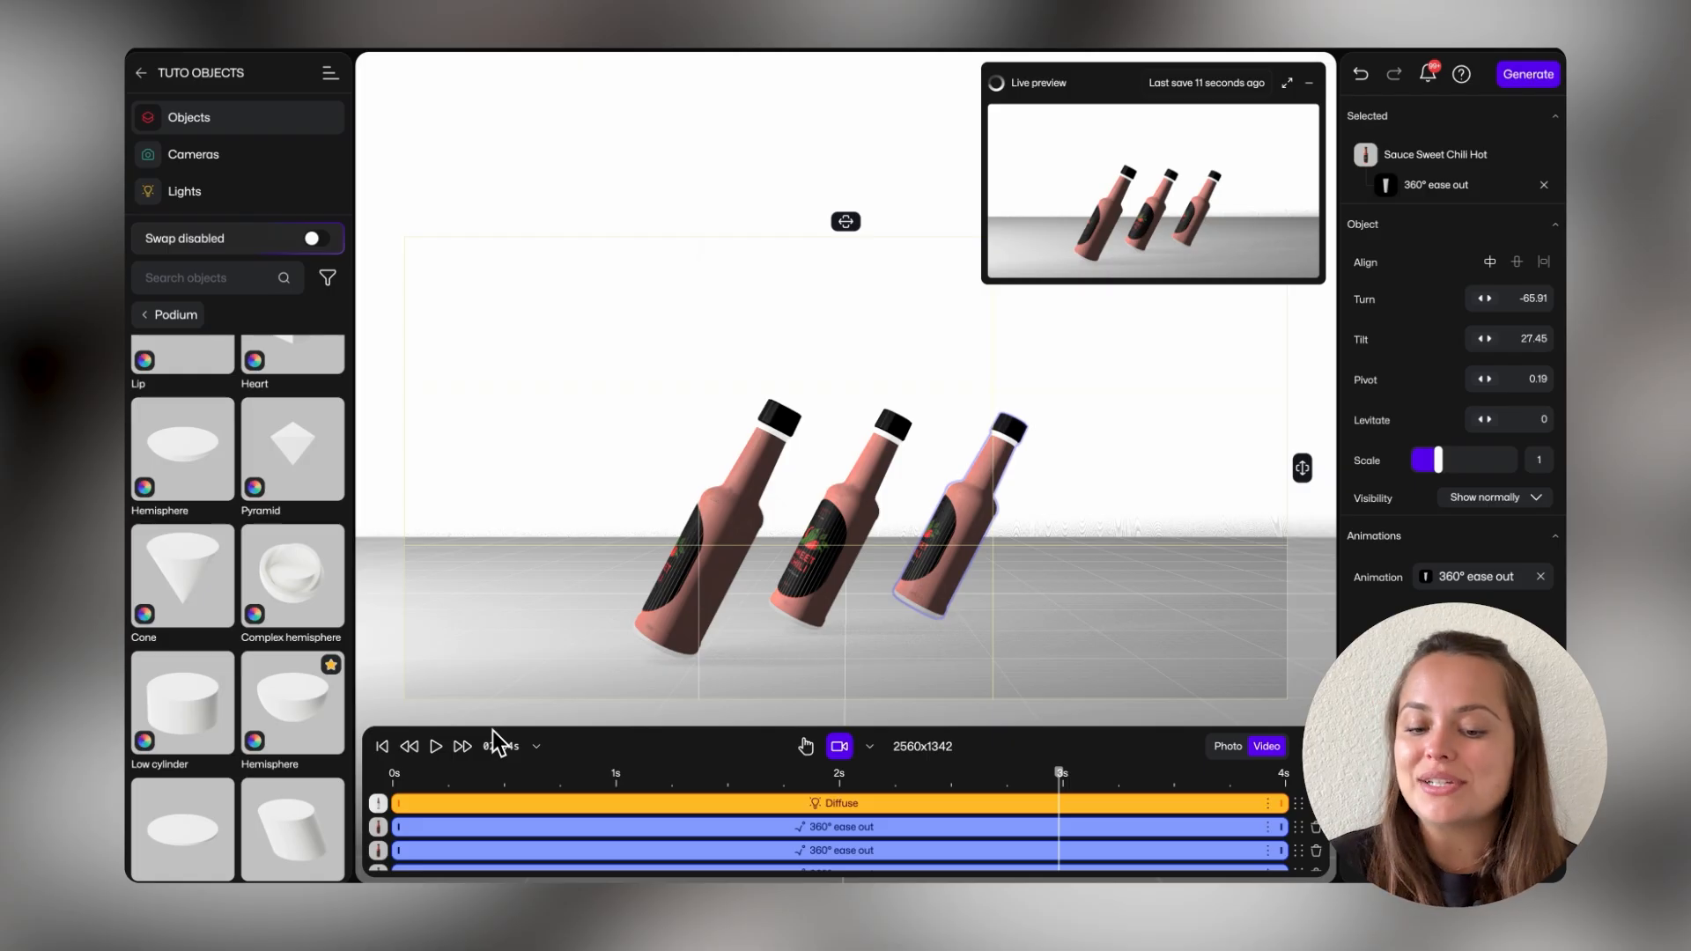
# Stagger the lower two 360° ease out clips to run about 0.2–3.6 s and 0.5–3.9 s, and play the video from the start.
pyautogui.moveTo(566, 740); pyautogui.dragTo(571, 656)
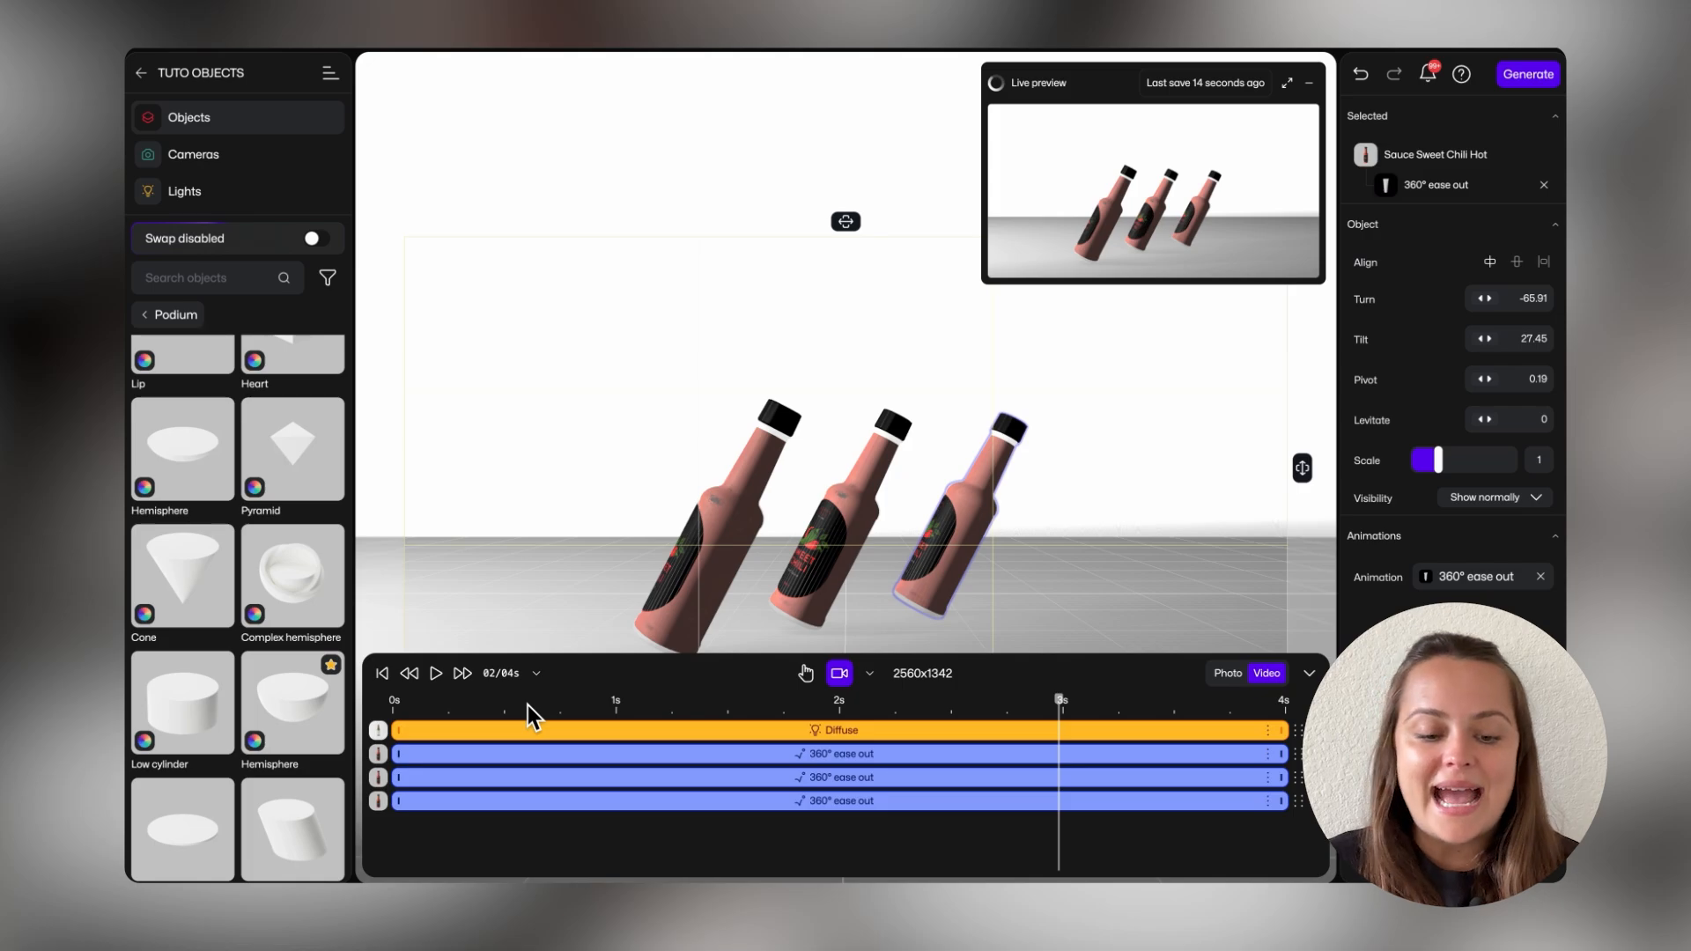
pyautogui.moveTo(399, 779); pyautogui.dragTo(505, 809)
pyautogui.moveTo(1282, 778); pyautogui.dragTo(1215, 793)
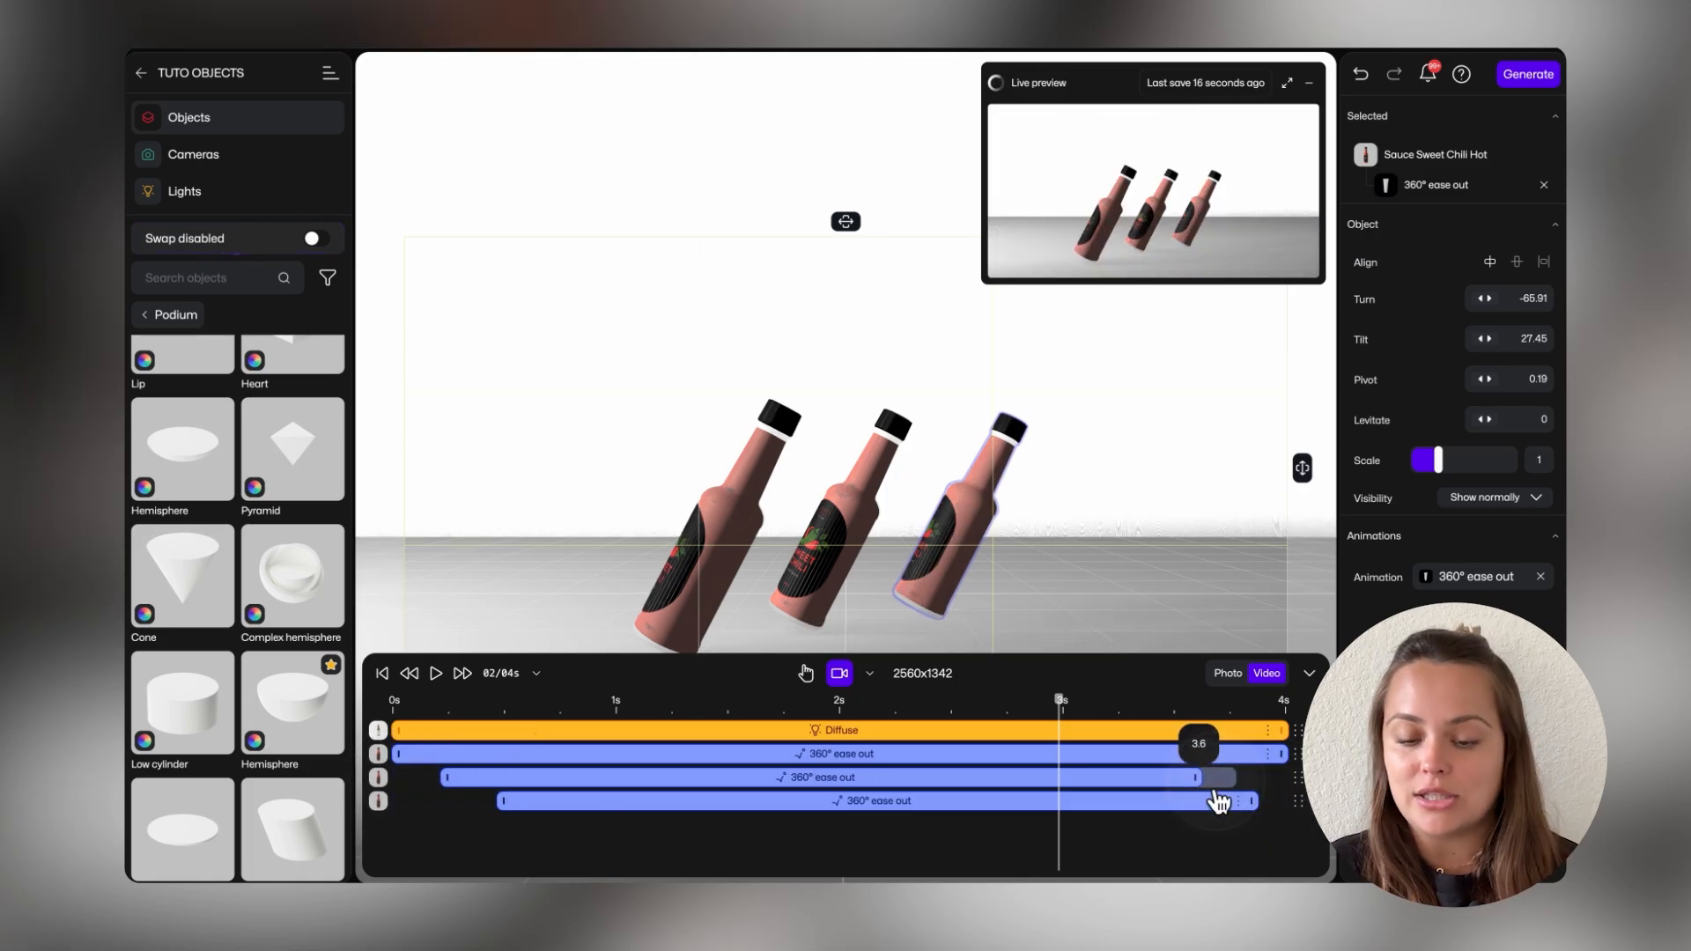
pyautogui.moveTo(1060, 702); pyautogui.dragTo(405, 745)
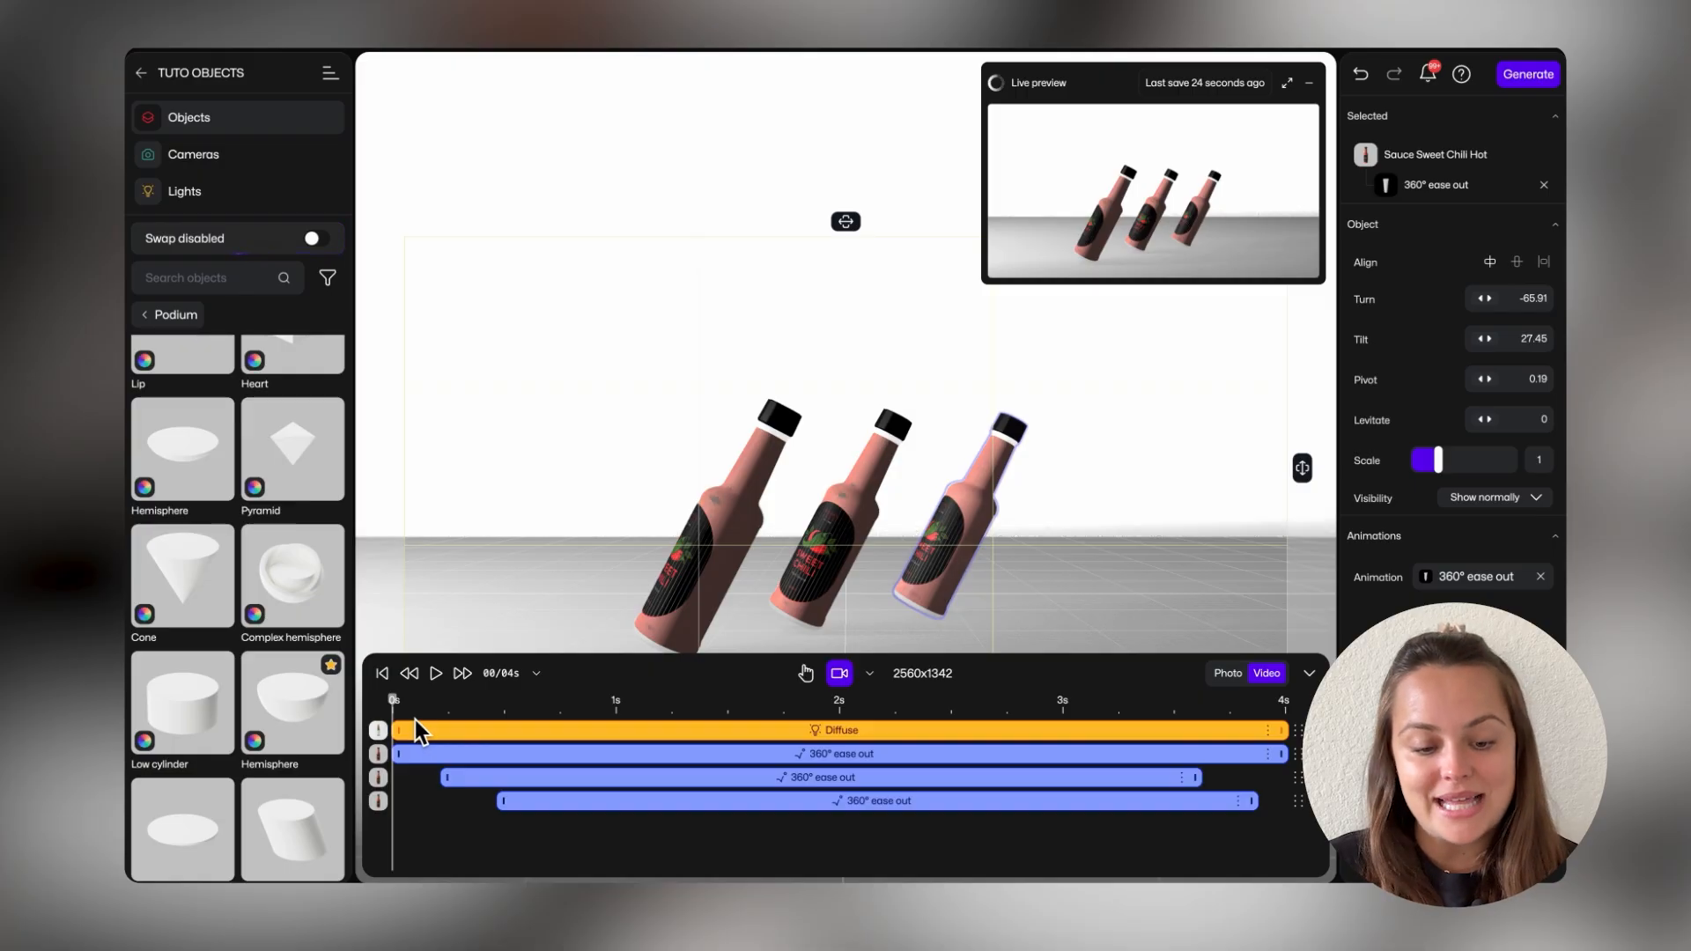
pyautogui.click(436, 674)
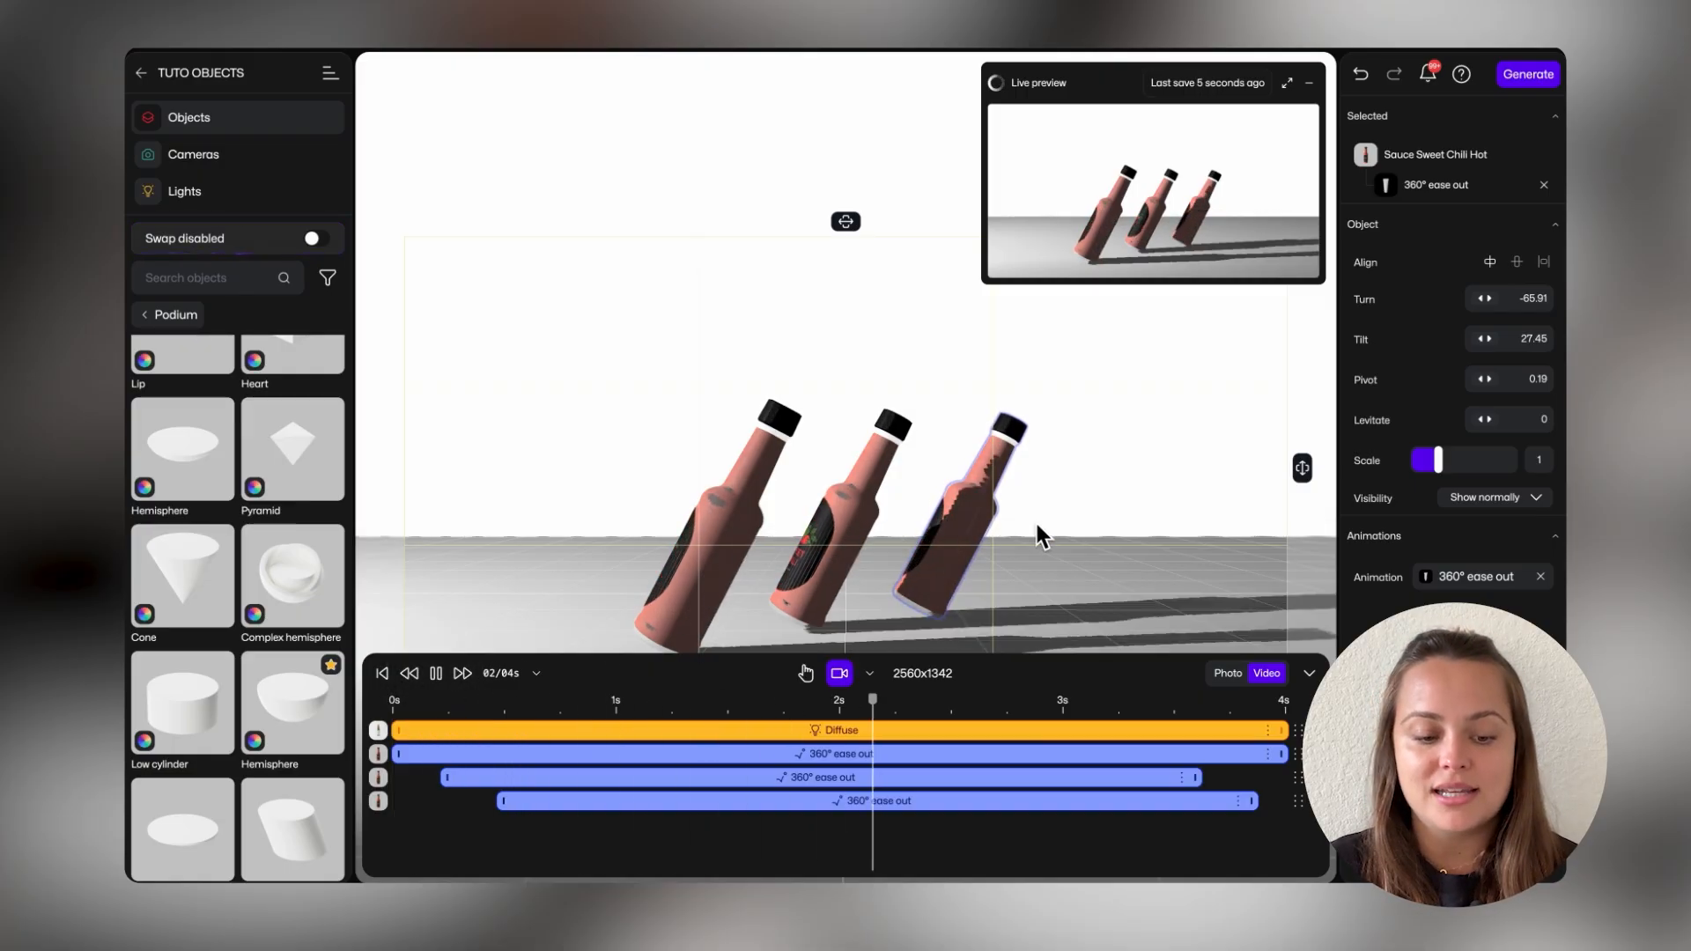